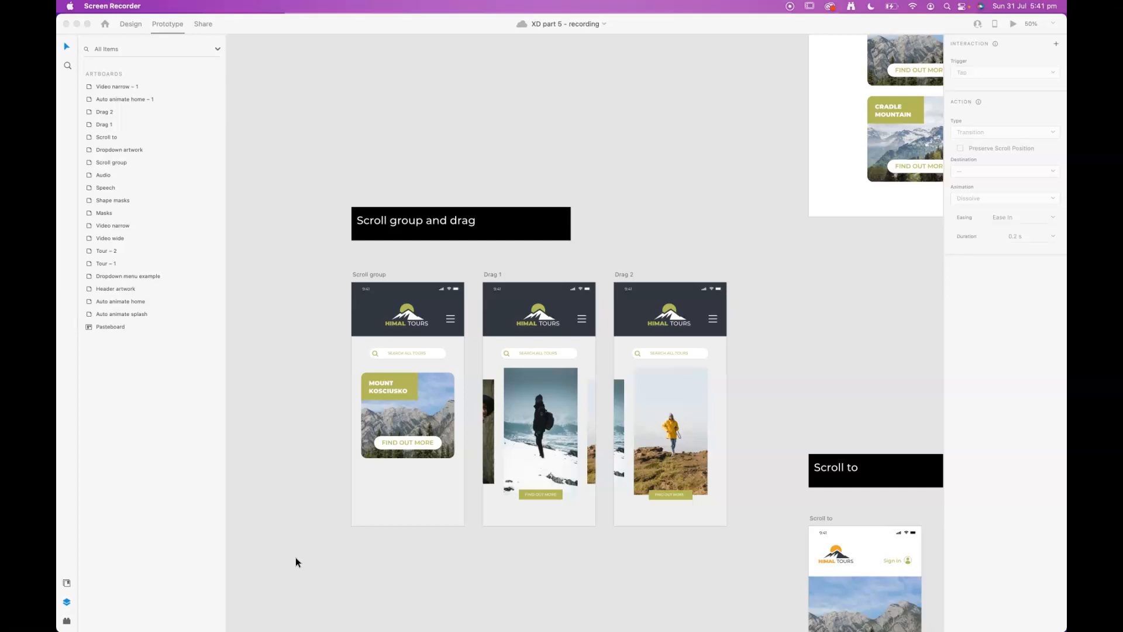
In design mode, replace the Mount Kosciusko card's repeat grid with a new one and extend it horizontally to three cards, about 1109 wide.
{"action": "left_click", "coordinate": [294, 304]}
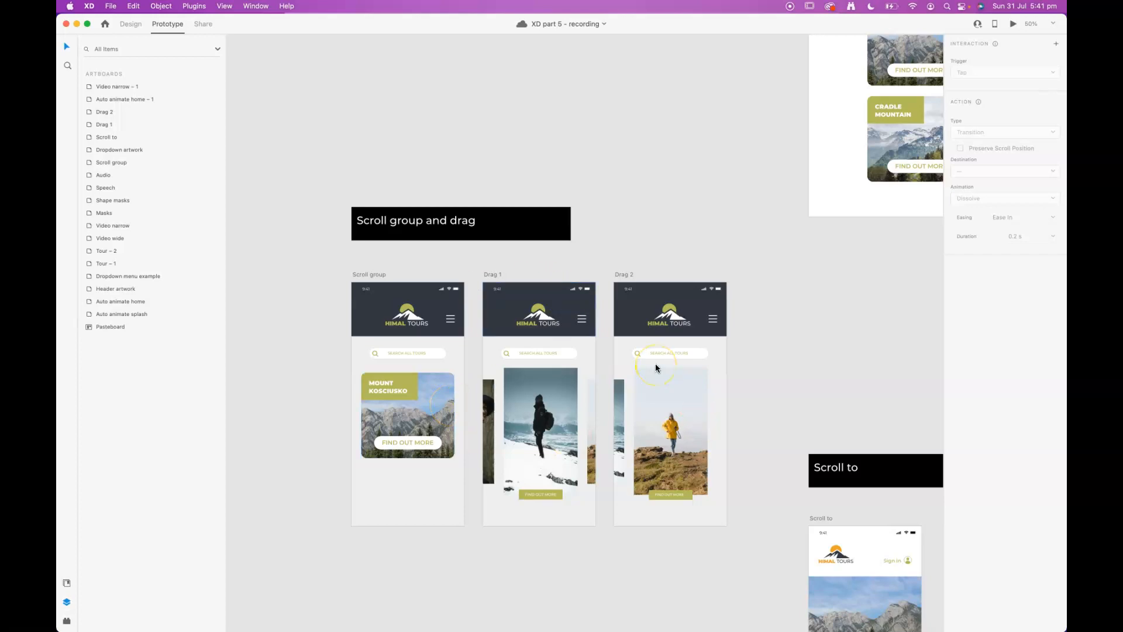
{"action": "key", "text": "super+plus"}
{"action": "left_click_drag", "start_coordinate": [332, 404], "coordinate": [486, 332]}
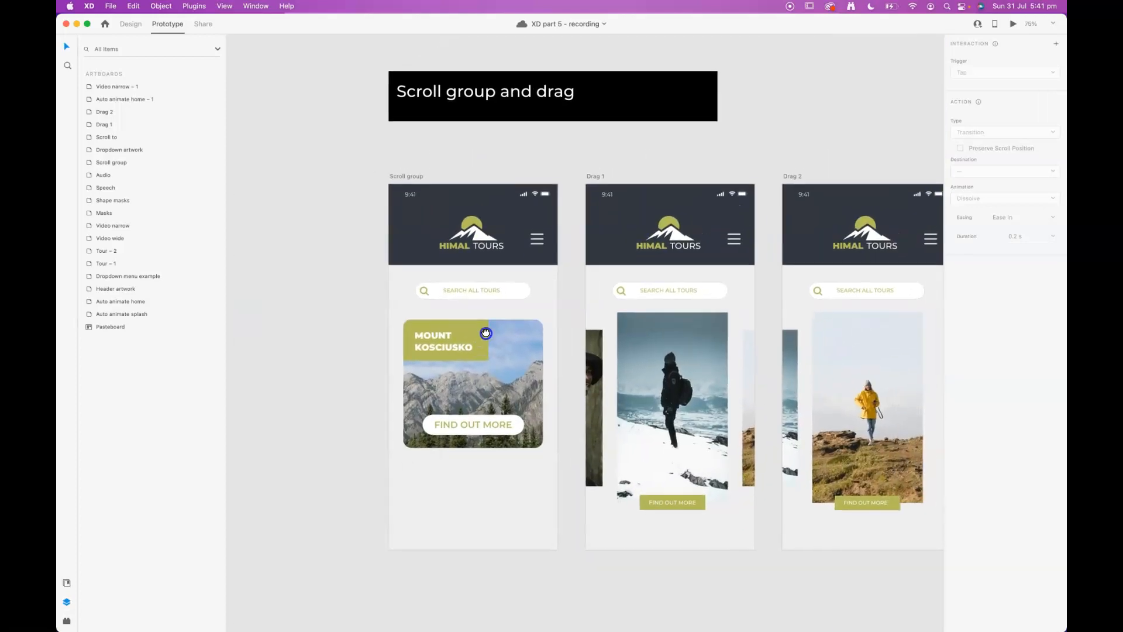
{"action": "key", "text": "super+plus"}
{"action": "left_click", "coordinate": [419, 394]}
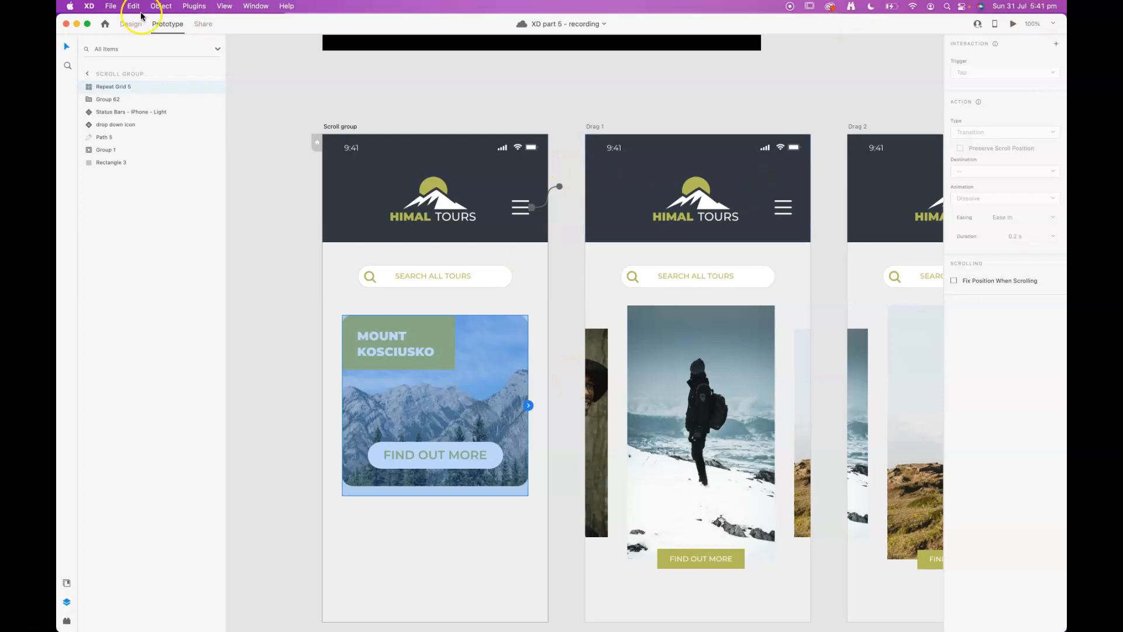
{"action": "left_click", "coordinate": [130, 24]}
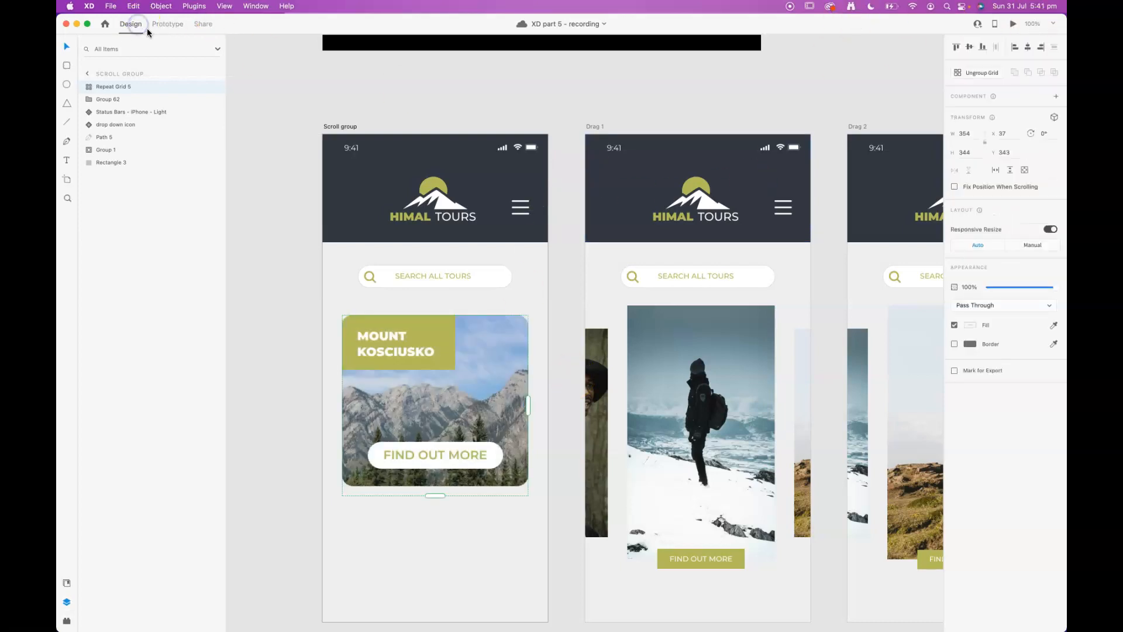
{"action": "left_click", "coordinate": [982, 73]}
{"action": "left_click", "coordinate": [981, 74]}
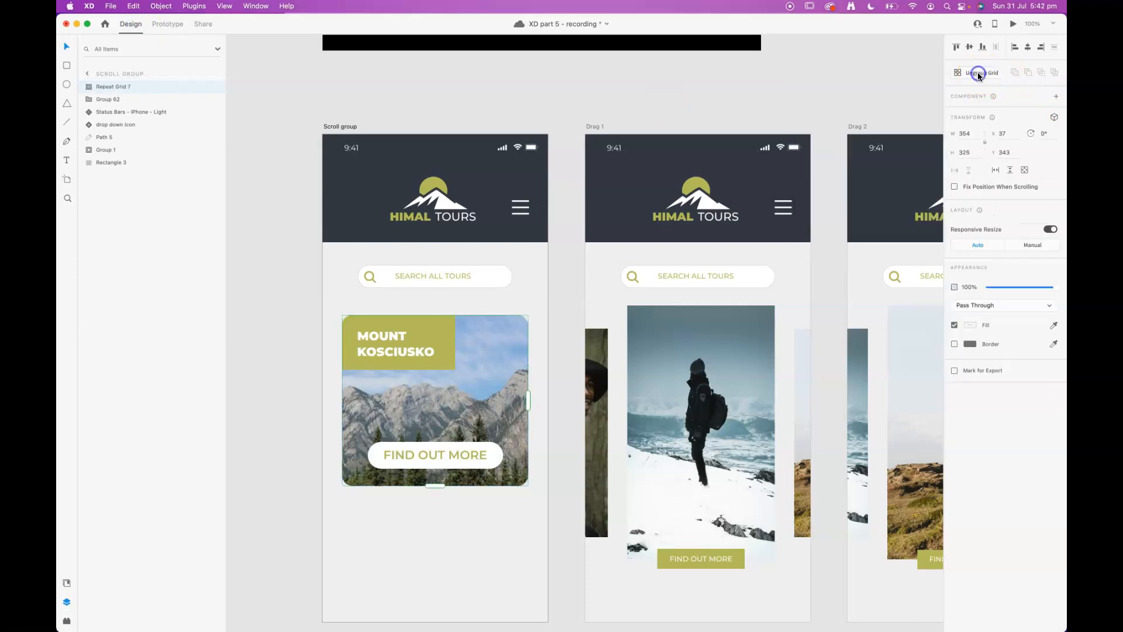
{"action": "left_click_drag", "start_coordinate": [528, 401], "coordinate": [817, 391]}
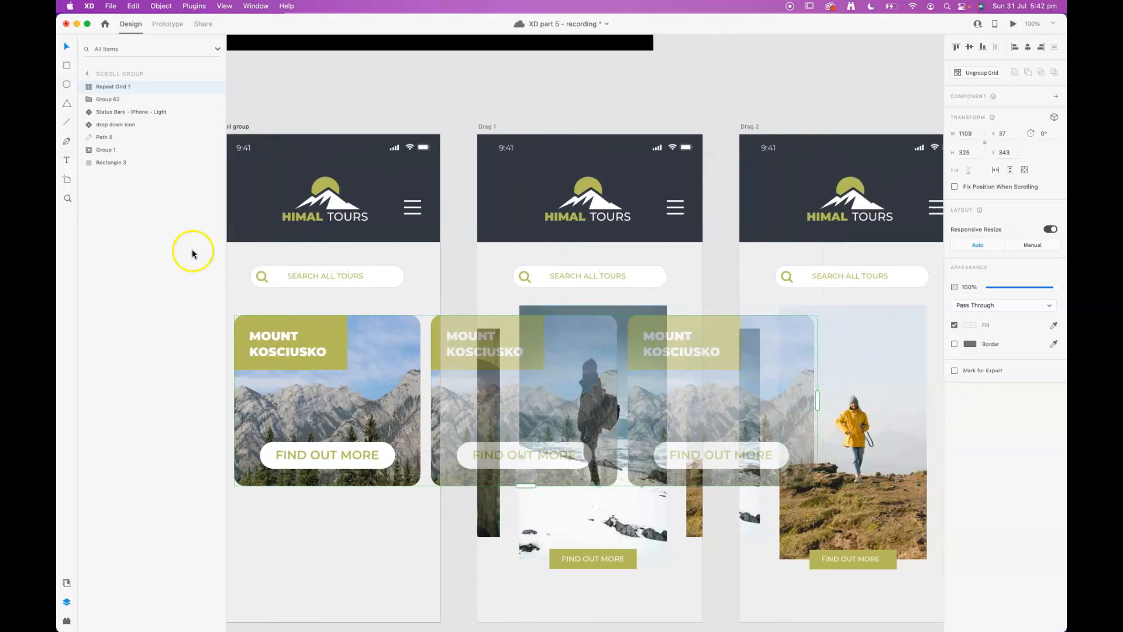
Move the Scroll group artboard left, away from the Drag 1 artboard, so the extended card grid has free space.
{"action": "left_click_drag", "start_coordinate": [422, 127], "coordinate": [685, 121]}
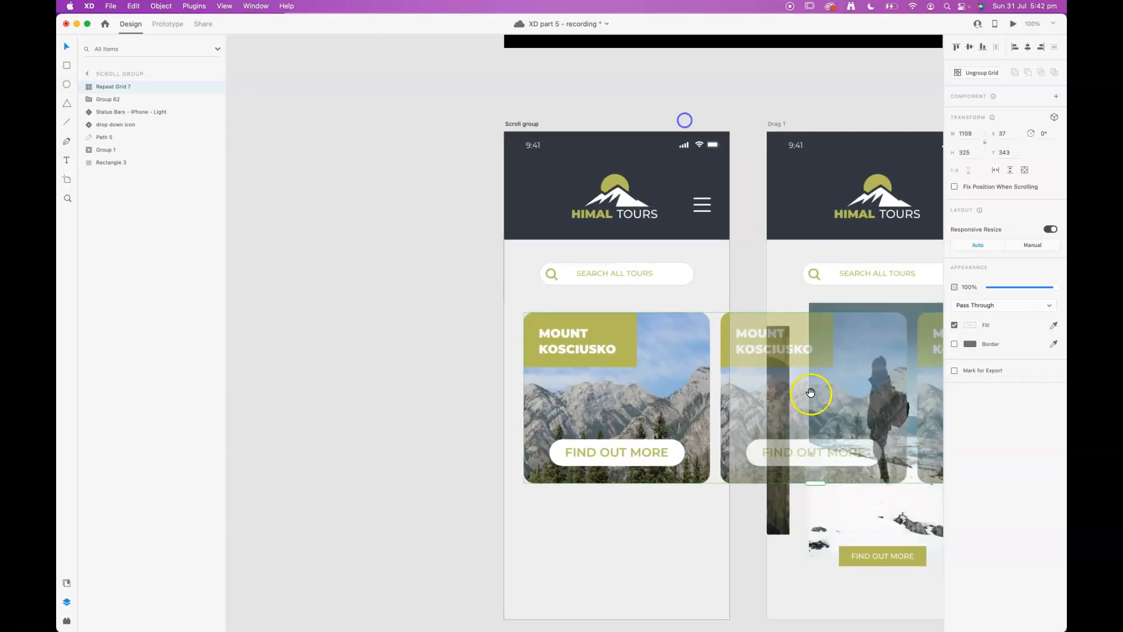
{"action": "left_click", "coordinate": [365, 363]}
{"action": "scroll", "coordinate": [445, 213], "scroll_direction": "left", "scroll_amount": 5}
{"action": "scroll", "coordinate": [445, 213], "scroll_direction": "up", "scroll_amount": 1}
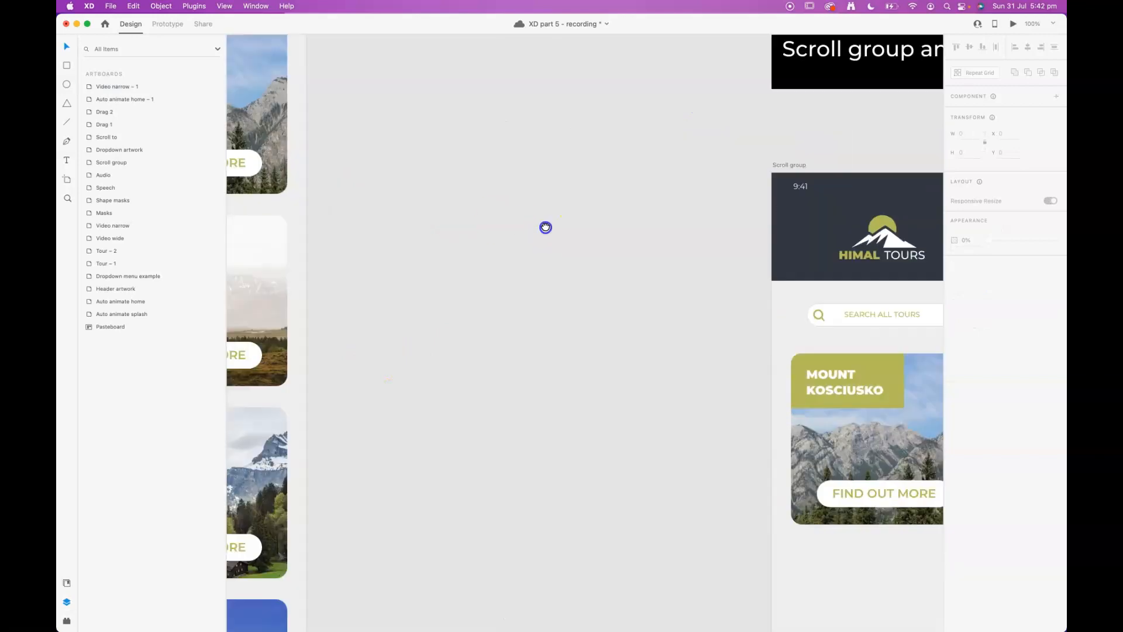
{"action": "left_click", "coordinate": [792, 164]}
{"action": "left_click_drag", "start_coordinate": [791, 165], "coordinate": [391, 162]}
Turn the Mount Kosciusko repeat grid into a horizontal scroll group.
{"action": "left_click", "coordinate": [444, 432]}
{"action": "scroll", "coordinate": [649, 296], "scroll_direction": "down", "scroll_amount": 3}
{"action": "scroll", "coordinate": [650, 295], "scroll_direction": "right", "scroll_amount": 5}
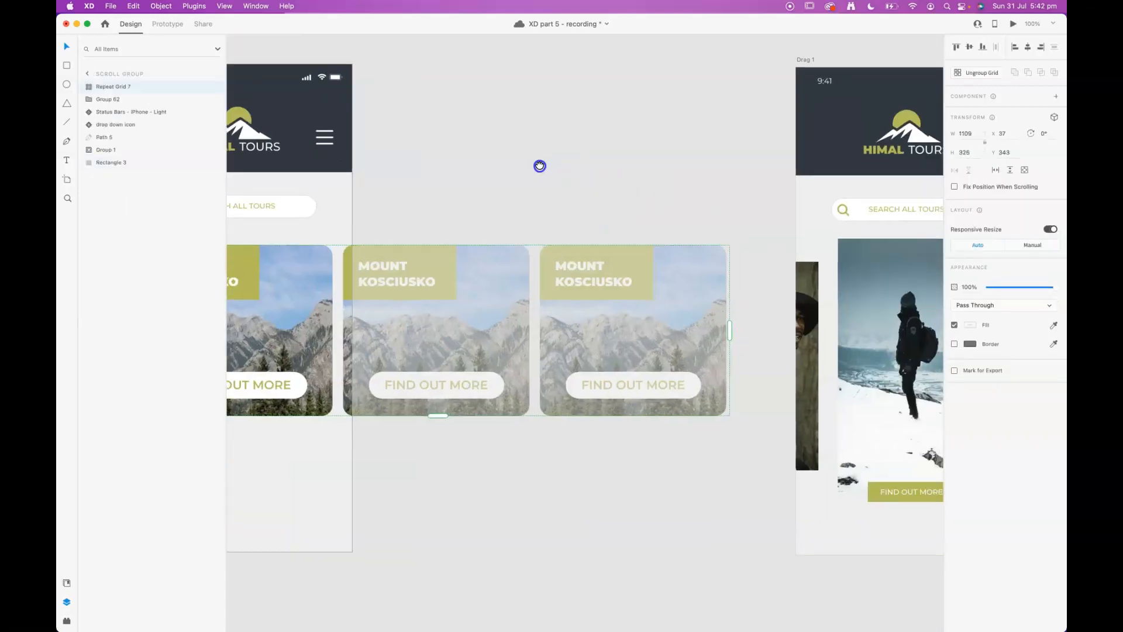
{"action": "scroll", "coordinate": [538, 166], "scroll_direction": "left", "scroll_amount": 6}
{"action": "left_click", "coordinate": [729, 179]}
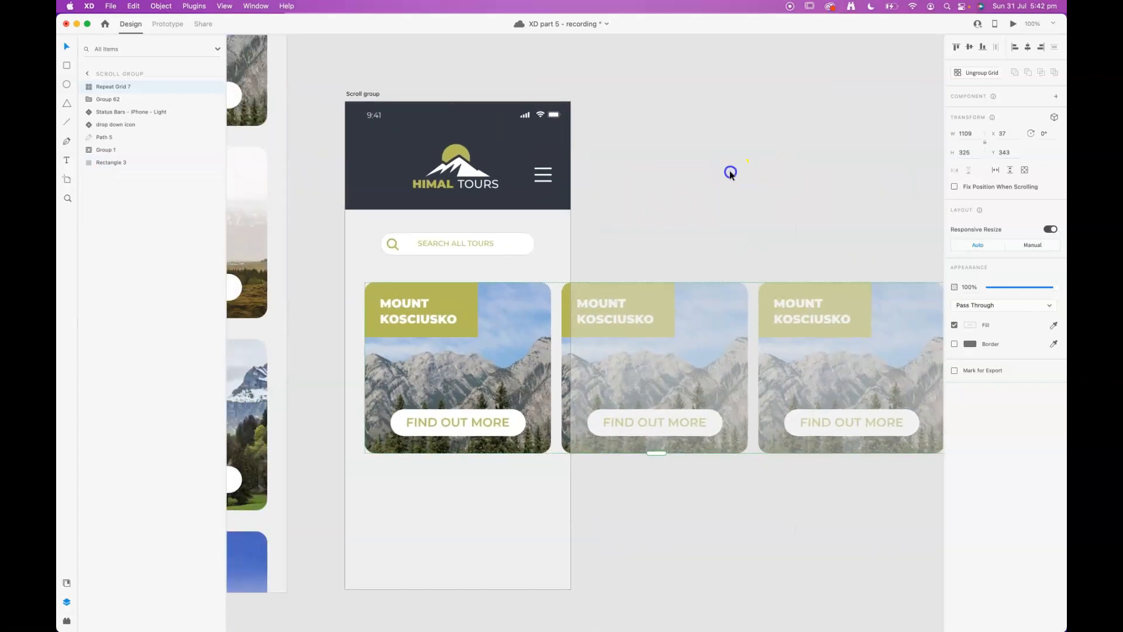
{"action": "scroll", "coordinate": [642, 151], "scroll_direction": "left", "scroll_amount": 3}
{"action": "scroll", "coordinate": [642, 151], "scroll_direction": "up", "scroll_amount": 1}
{"action": "left_click", "coordinate": [592, 331]}
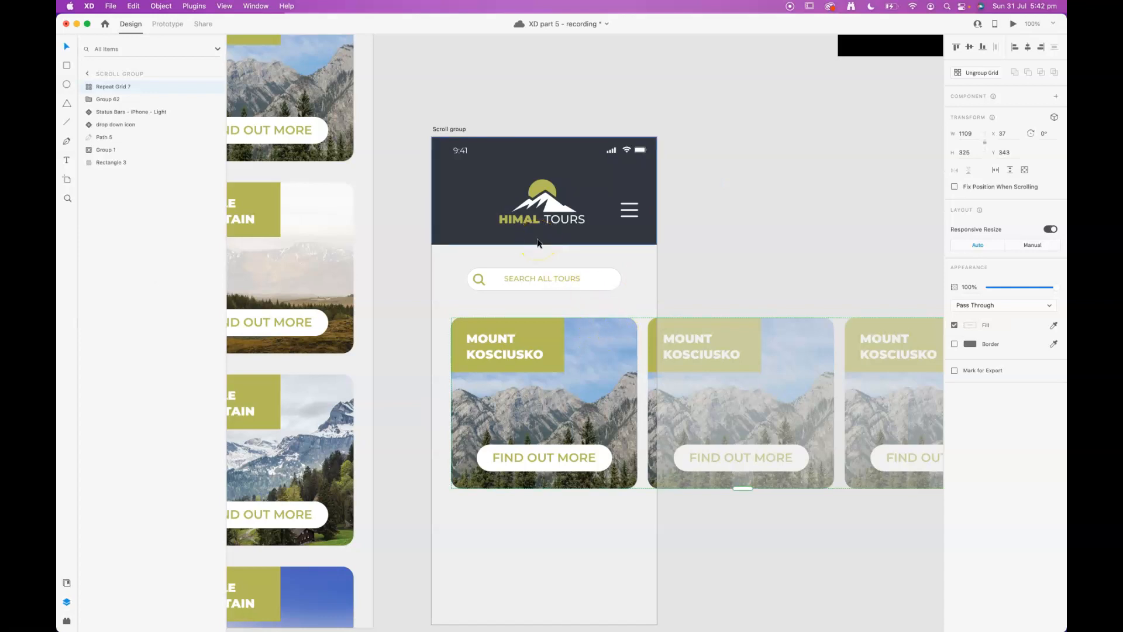
{"action": "left_click", "coordinate": [165, 6]}
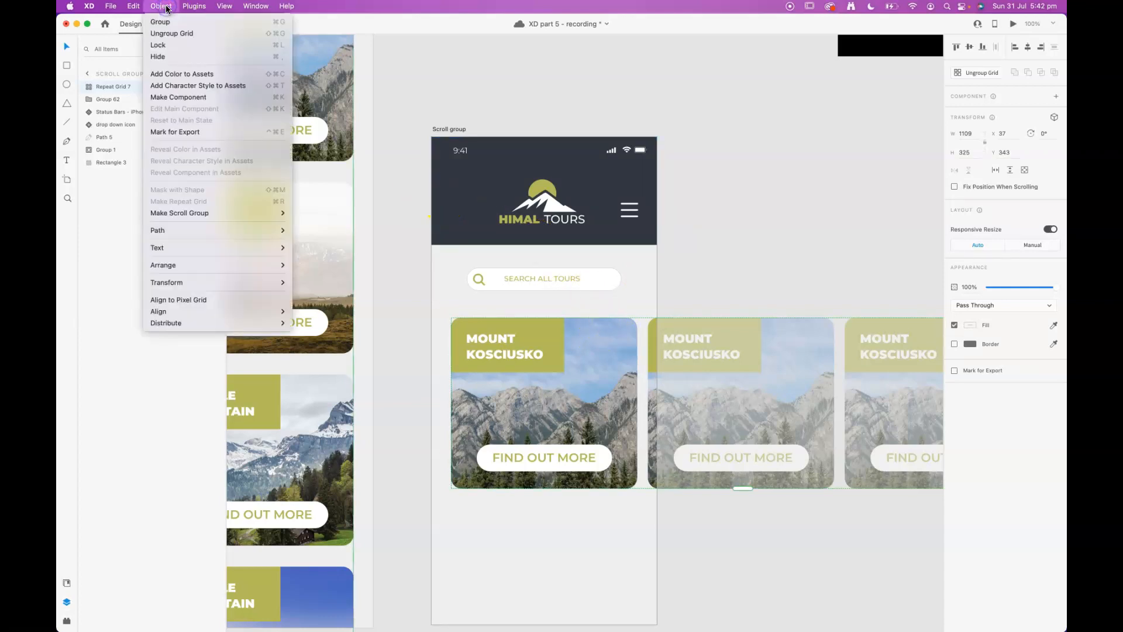
{"action": "mouse_move", "coordinate": [172, 216]}
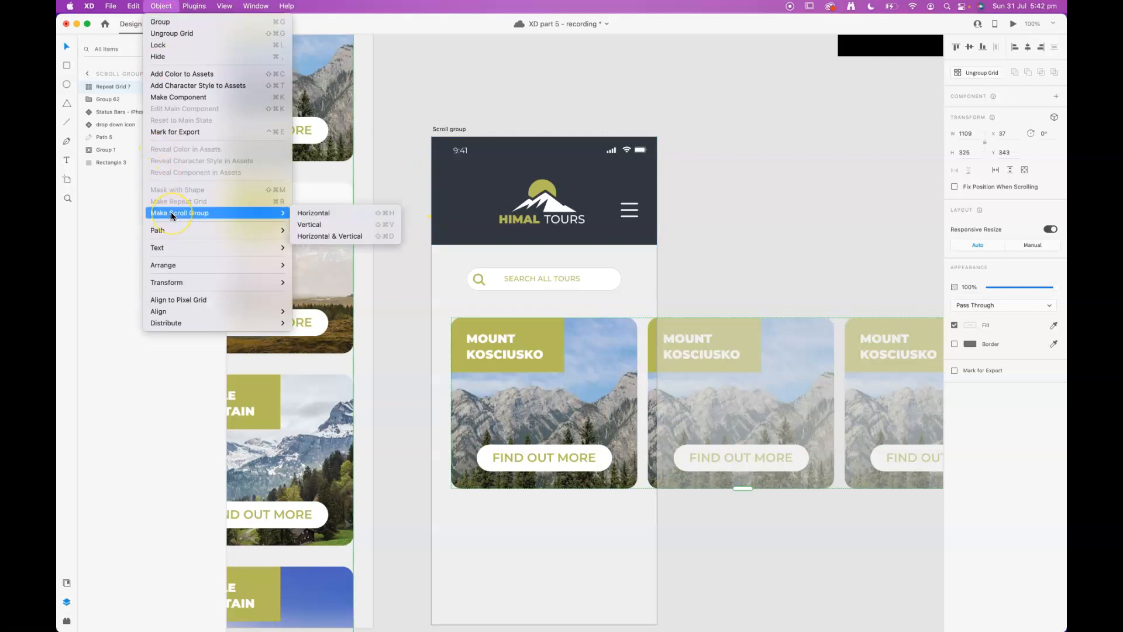
{"action": "left_click", "coordinate": [370, 213]}
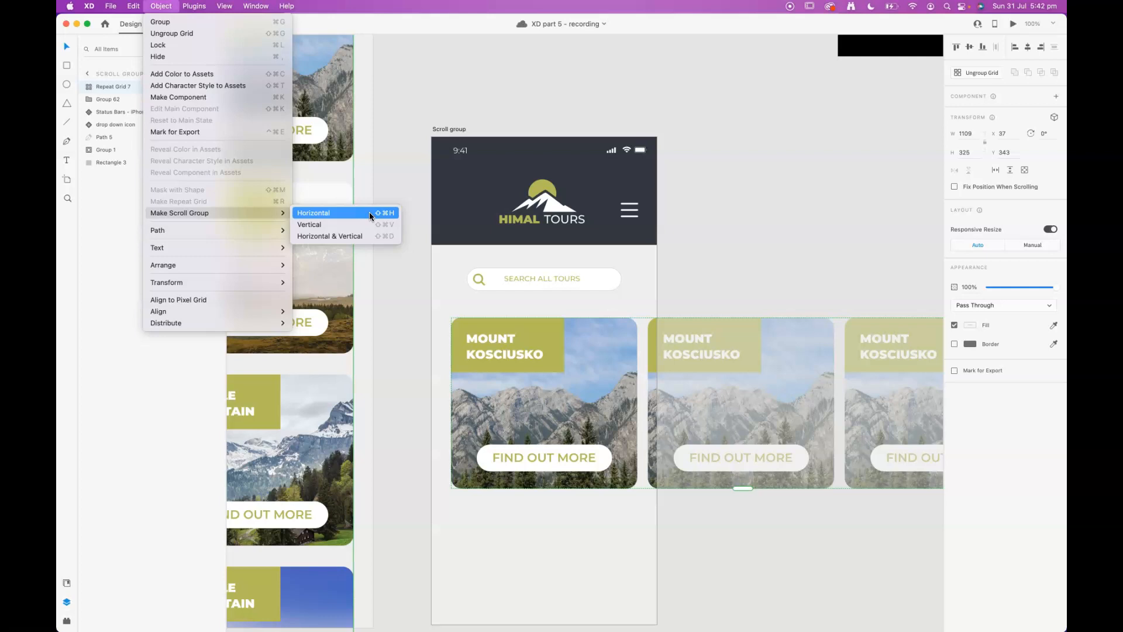
{"action": "left_click", "coordinate": [369, 214]}
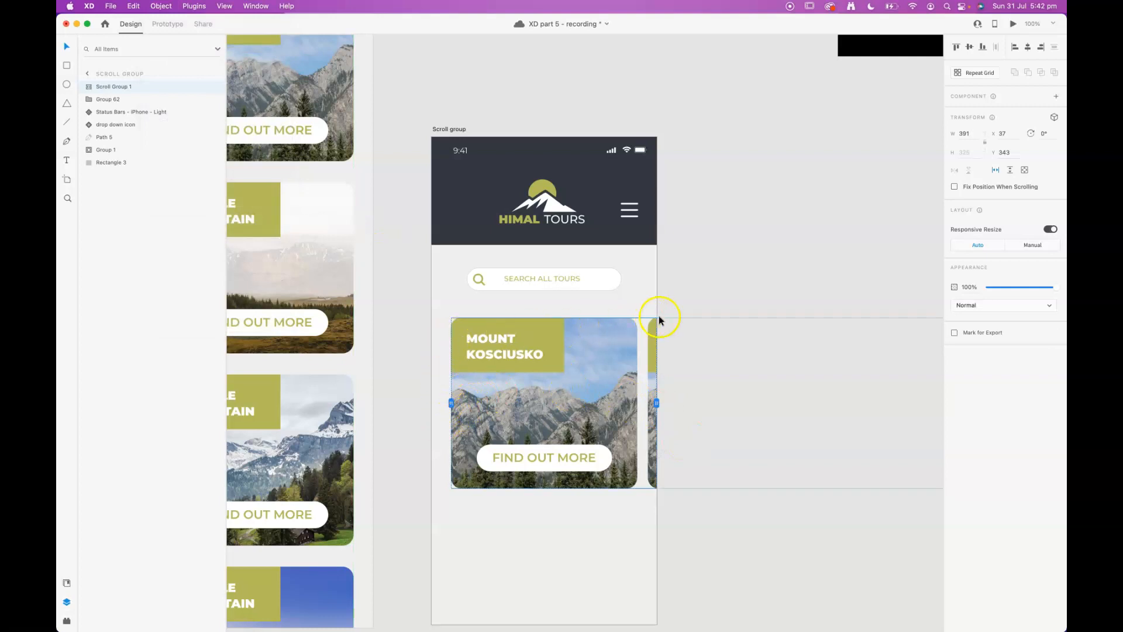
Narrow the scroll group's viewport to the first card's right edge, giving it a width of 354.
{"action": "key", "text": "super+equal"}
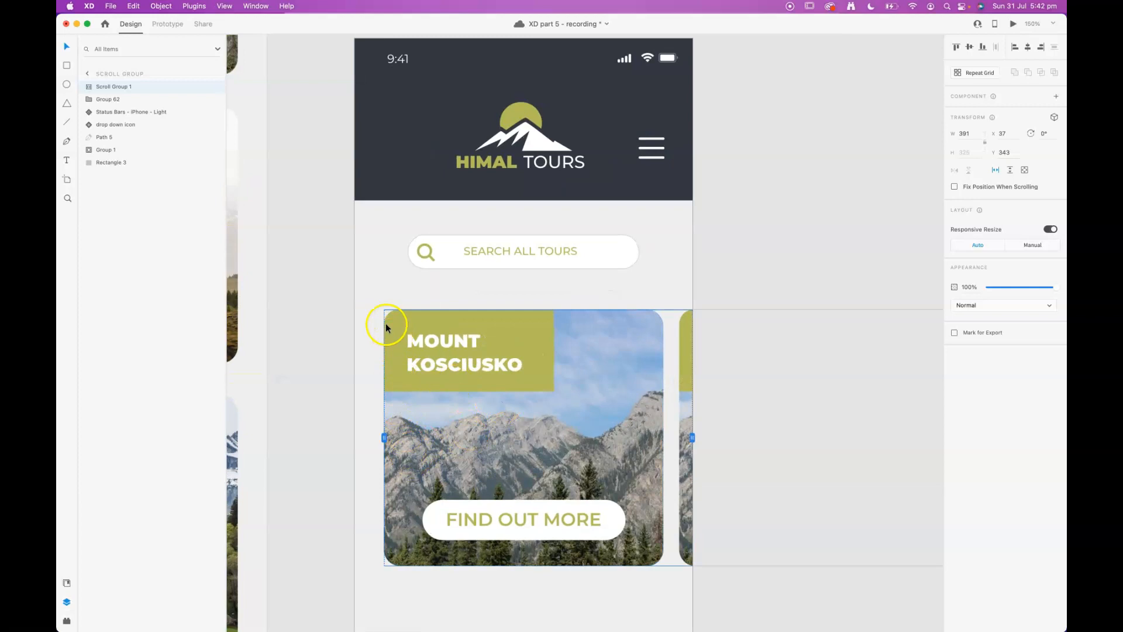
{"action": "left_click_drag", "start_coordinate": [693, 438], "coordinate": [663, 439]}
{"action": "mouse_move", "coordinate": [383, 438]}
{"action": "left_mouse_down"}
{"action": "mouse_move", "coordinate": [353, 439]}
{"action": "mouse_move", "coordinate": [383, 438]}
{"action": "left_mouse_up"}
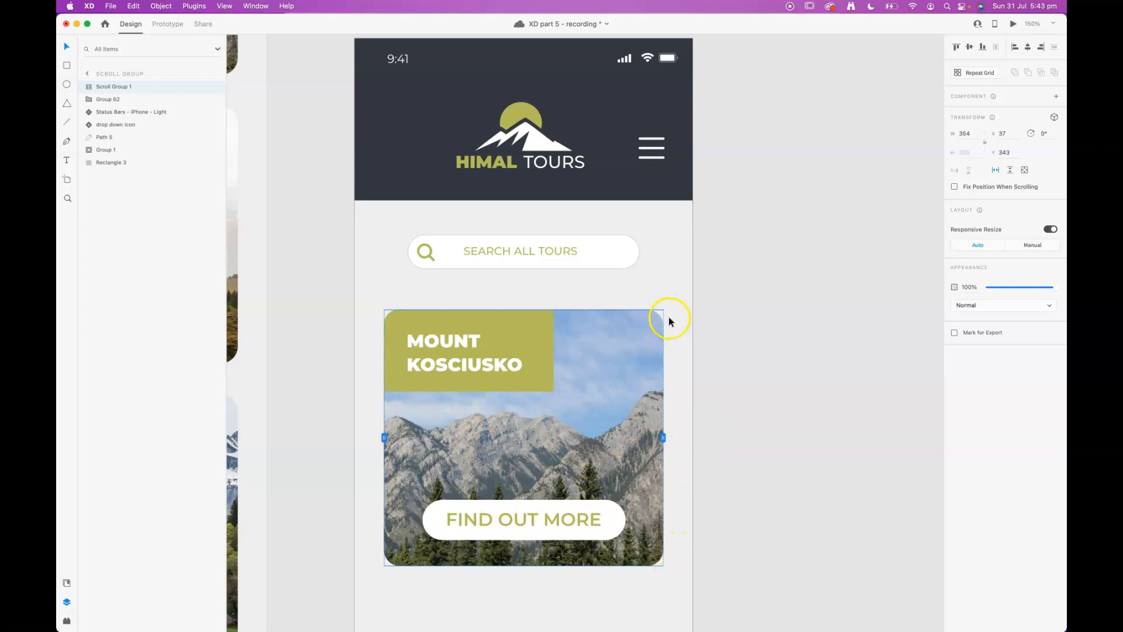
Preview the Scroll group artboard and swipe through the cards horizontally in both directions, closing the preview when done.
{"action": "left_click", "coordinate": [1014, 24]}
{"action": "left_click_drag", "start_coordinate": [253, 321], "coordinate": [193, 306]}
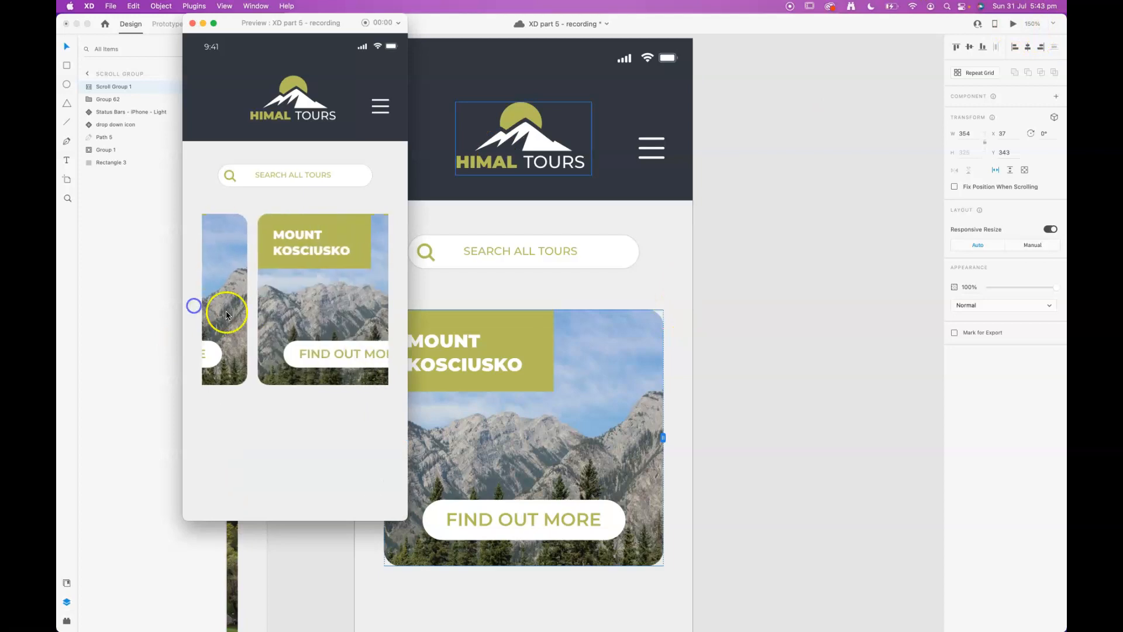
{"action": "left_click_drag", "start_coordinate": [371, 252], "coordinate": [213, 323]}
{"action": "left_click_drag", "start_coordinate": [378, 304], "coordinate": [223, 292]}
{"action": "left_click_drag", "start_coordinate": [316, 296], "coordinate": [223, 290]}
{"action": "left_click_drag", "start_coordinate": [304, 292], "coordinate": [371, 282]}
{"action": "left_click_drag", "start_coordinate": [254, 286], "coordinate": [232, 275]}
{"action": "left_click_drag", "start_coordinate": [336, 286], "coordinate": [192, 284]}
{"action": "left_click_drag", "start_coordinate": [297, 286], "coordinate": [262, 281]}
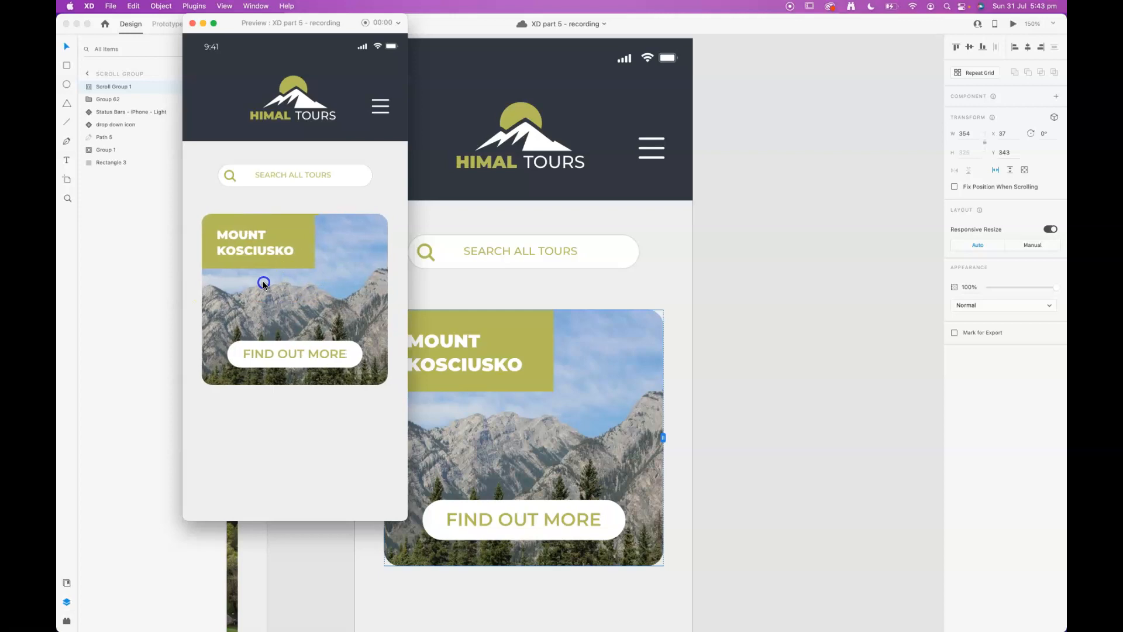
{"action": "left_click", "coordinate": [192, 24]}
{"action": "left_click", "coordinate": [823, 367]}
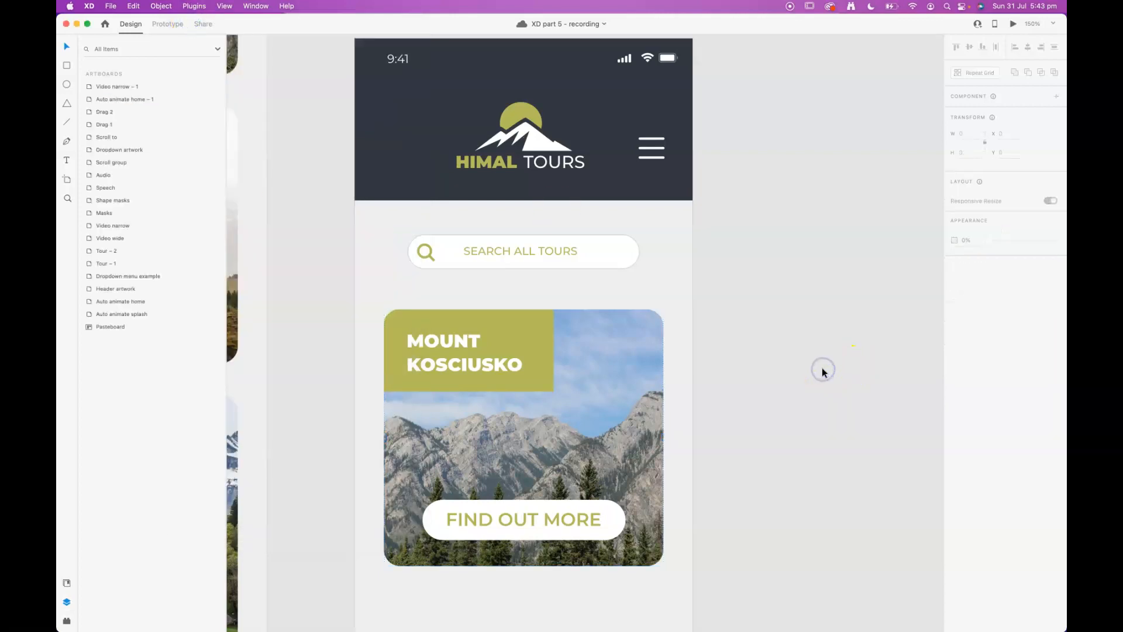
Move the Drag 1 artboard left to open a wide gap before the Drag 2 artboard.
{"action": "key", "text": "super+minus"}
{"action": "key", "text": "super+minus"}
{"action": "left_click_drag", "start_coordinate": [796, 341], "coordinate": [538, 340]}
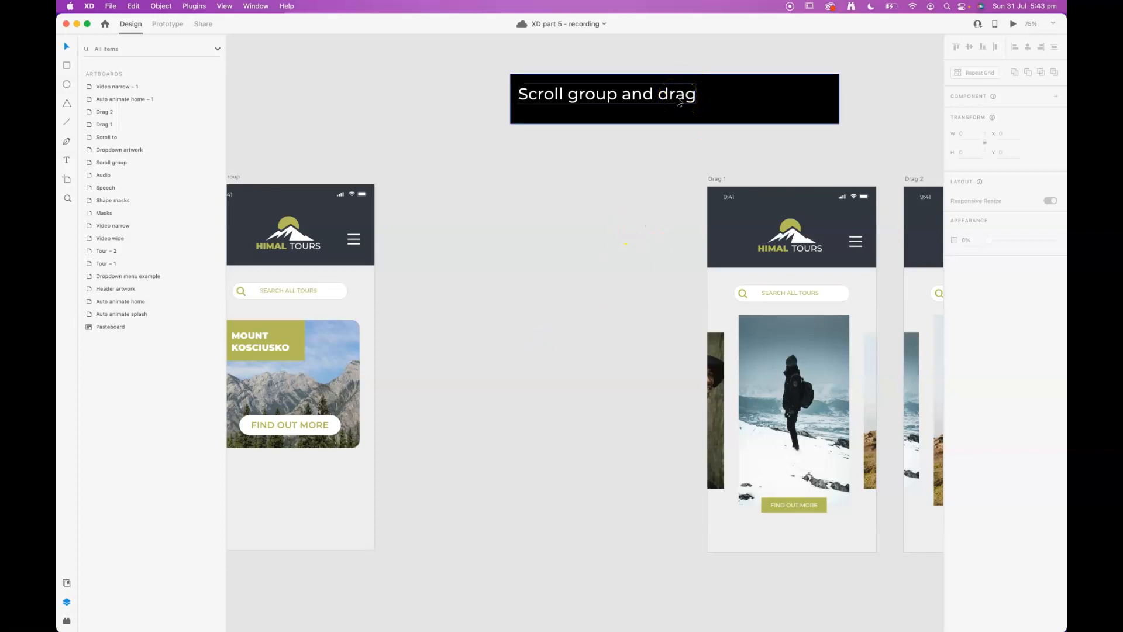
{"action": "left_click_drag", "start_coordinate": [823, 365], "coordinate": [714, 366]}
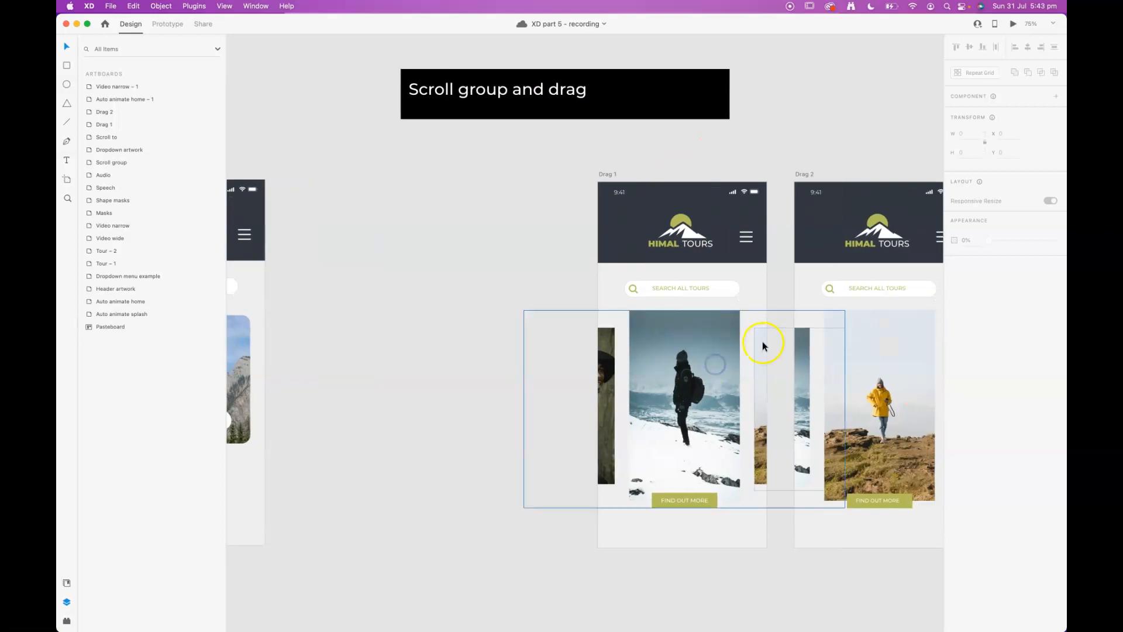
{"action": "left_click_drag", "start_coordinate": [835, 333], "coordinate": [670, 329]}
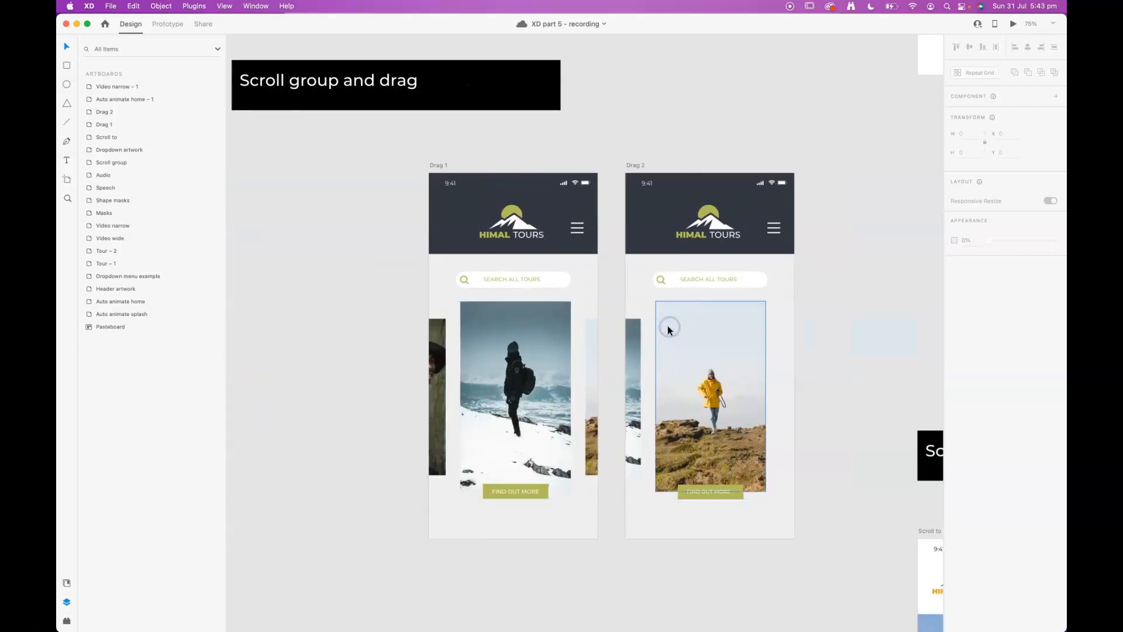
{"action": "key", "text": "super+plus"}
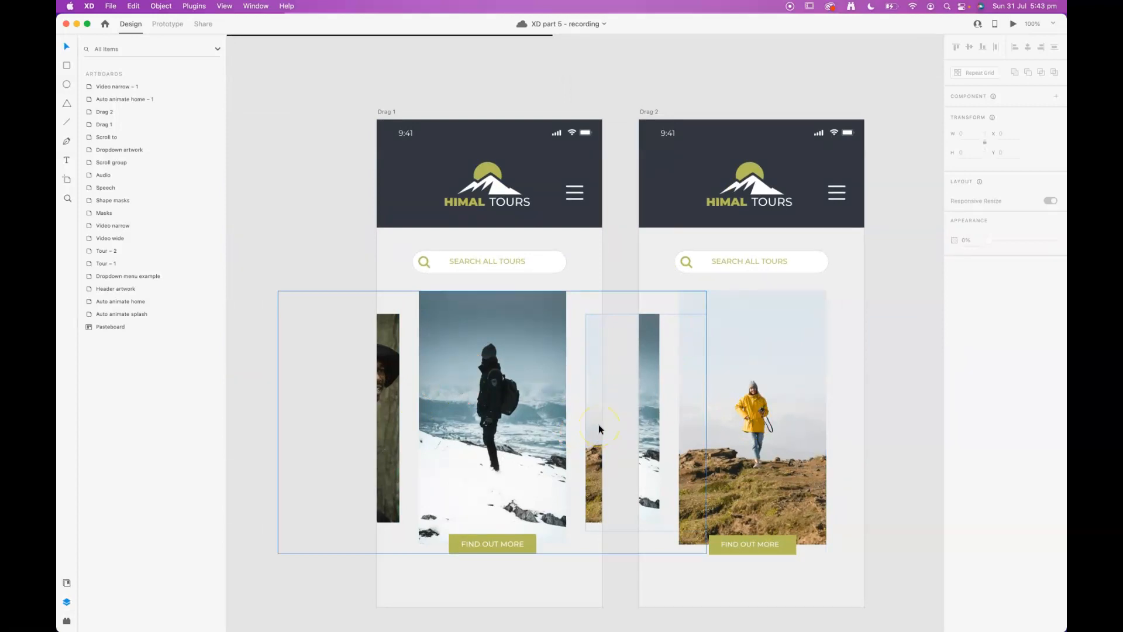
{"action": "left_click_drag", "start_coordinate": [575, 277], "coordinate": [836, 269]}
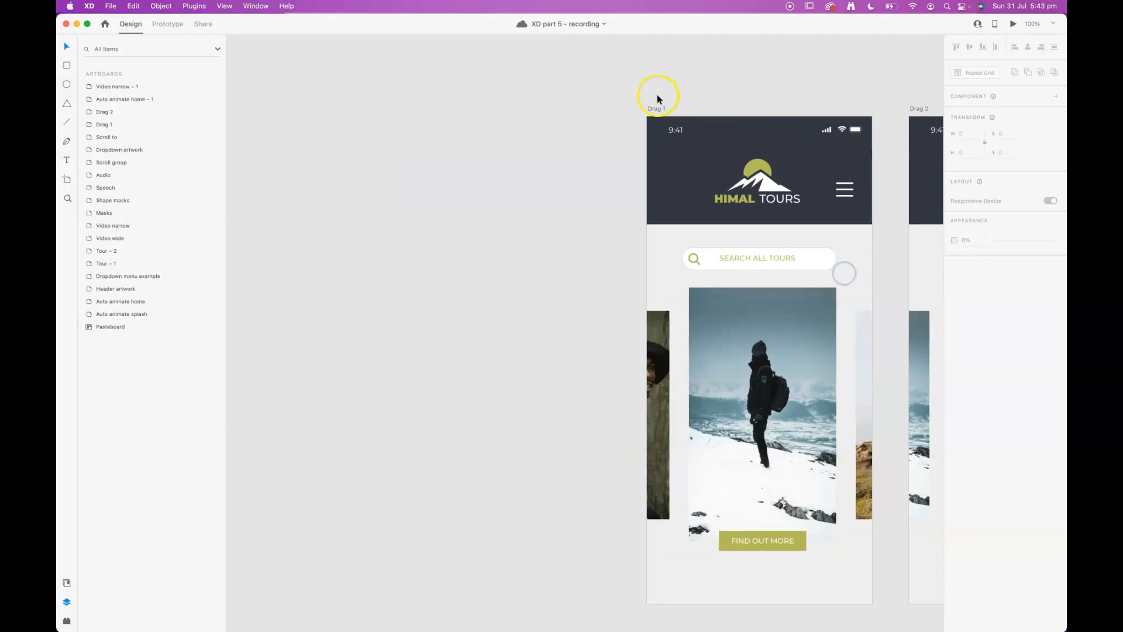
{"action": "left_click_drag", "start_coordinate": [656, 104], "coordinate": [378, 102]}
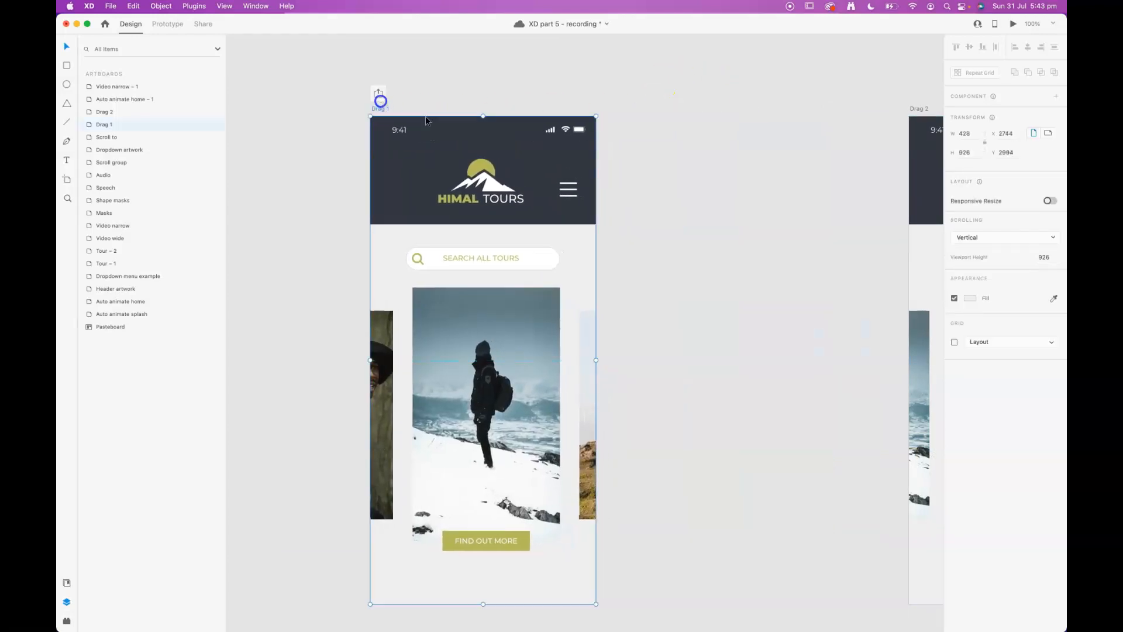
Select the three-image carousel group on the Drag 1 artboard and examine its central image and the side images beyond the artboard edges.
{"action": "left_click", "coordinate": [539, 404]}
{"action": "left_click_drag", "start_coordinate": [402, 433], "coordinate": [534, 391]}
{"action": "left_click", "coordinate": [687, 321]}
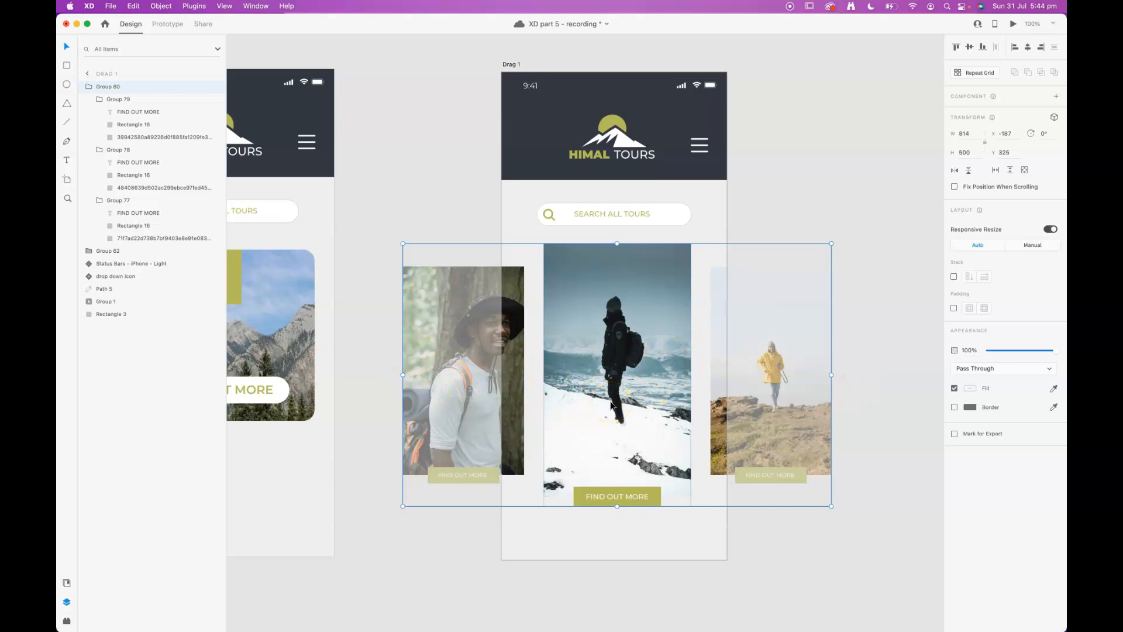
{"action": "left_click", "coordinate": [639, 372]}
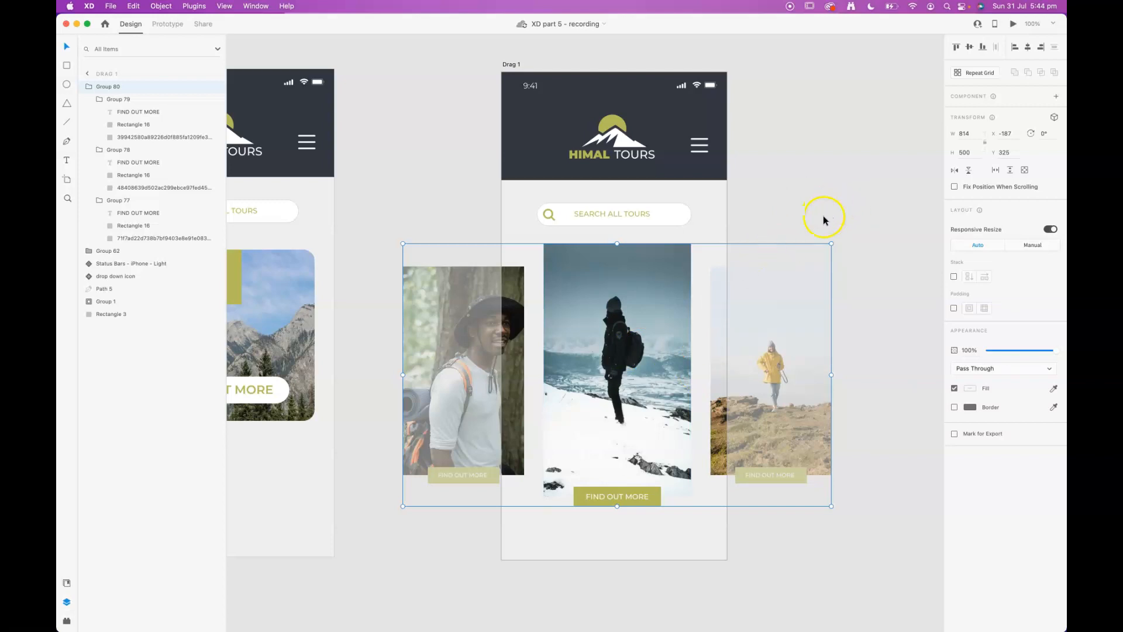
{"action": "left_click_drag", "start_coordinate": [853, 210], "coordinate": [730, 181]}
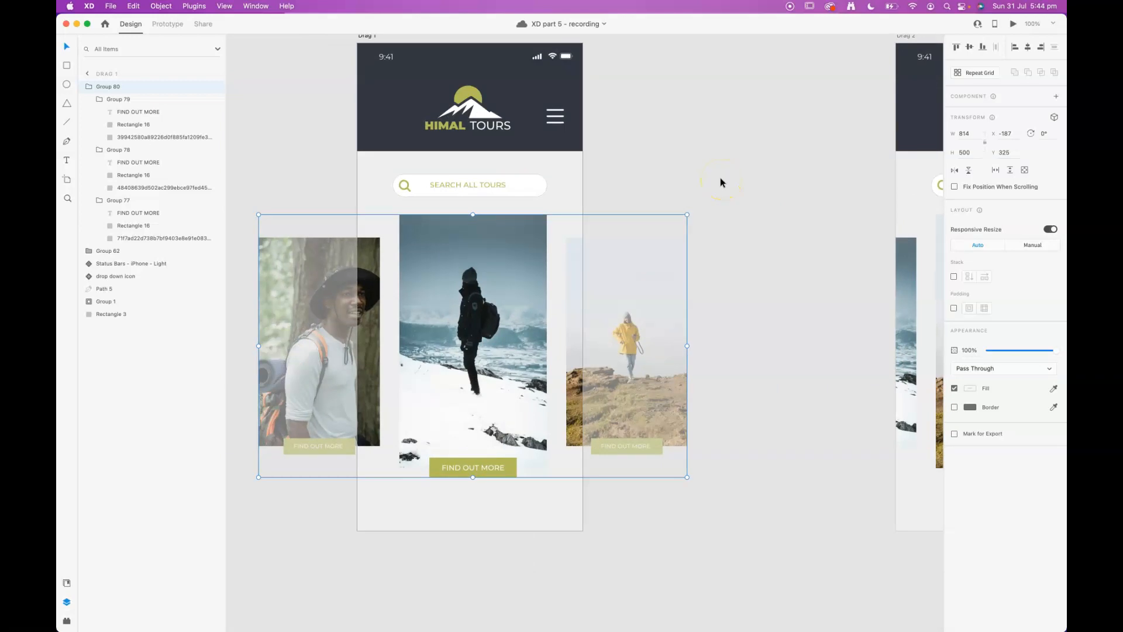
{"action": "left_click_drag", "start_coordinate": [628, 156], "coordinate": [577, 163]}
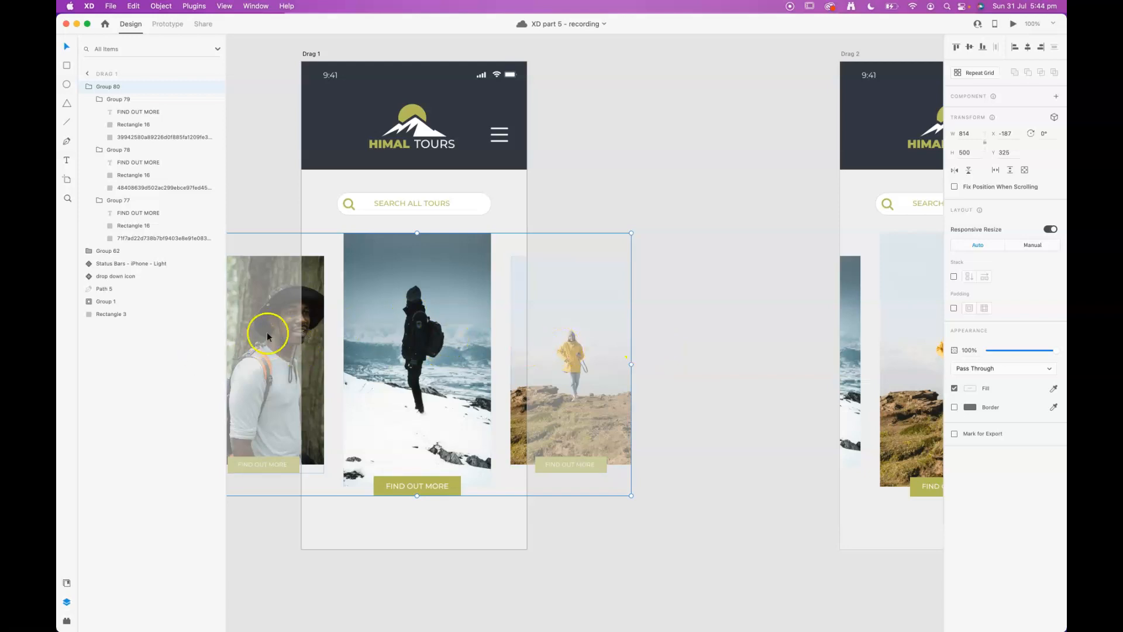
{"action": "left_click_drag", "start_coordinate": [697, 316], "coordinate": [525, 372]}
{"action": "left_click_drag", "start_coordinate": [412, 175], "coordinate": [569, 149]}
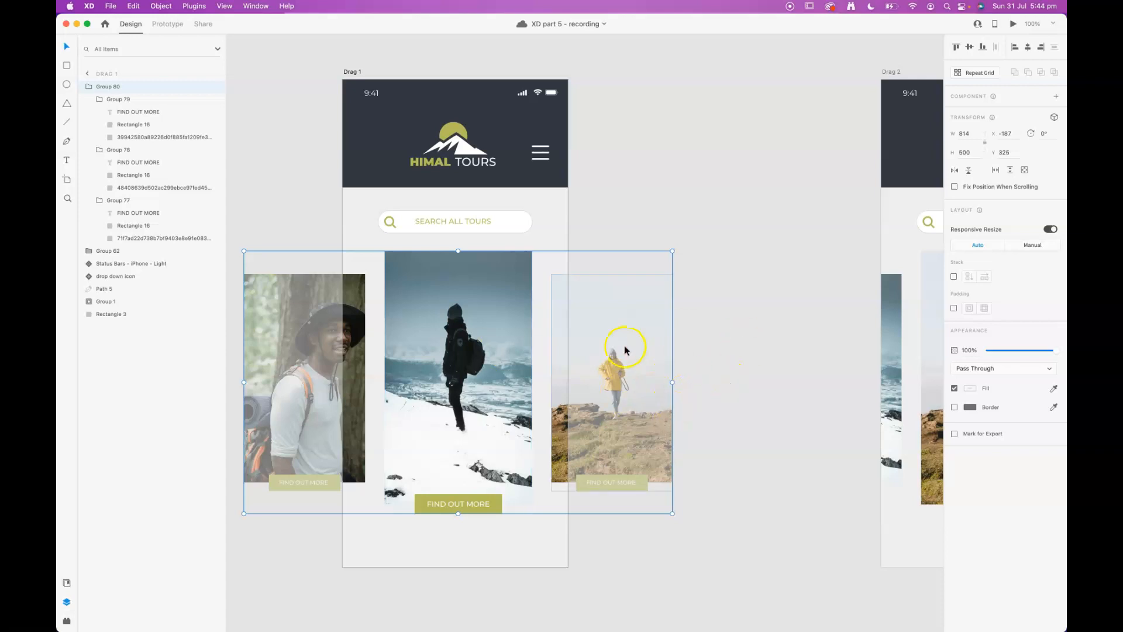
Examine the carousel group on the Drag 2 artboard and select the yellow-jacket hiker image inside it.
{"action": "scroll", "coordinate": [768, 333], "scroll_direction": "right", "scroll_amount": 10}
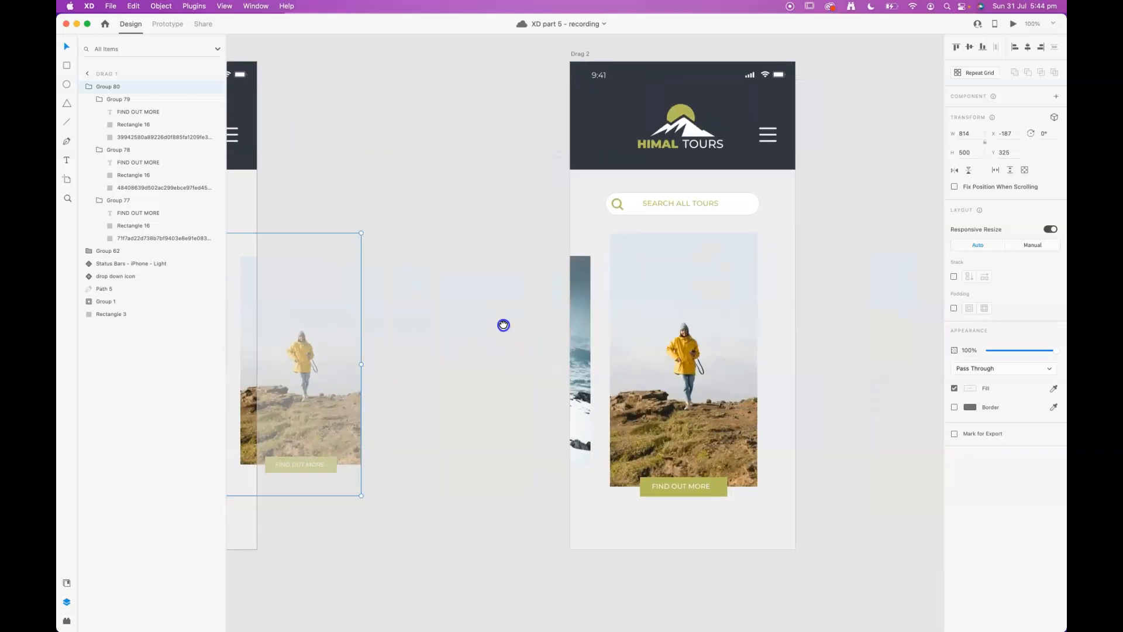
{"action": "left_click", "coordinate": [696, 293]}
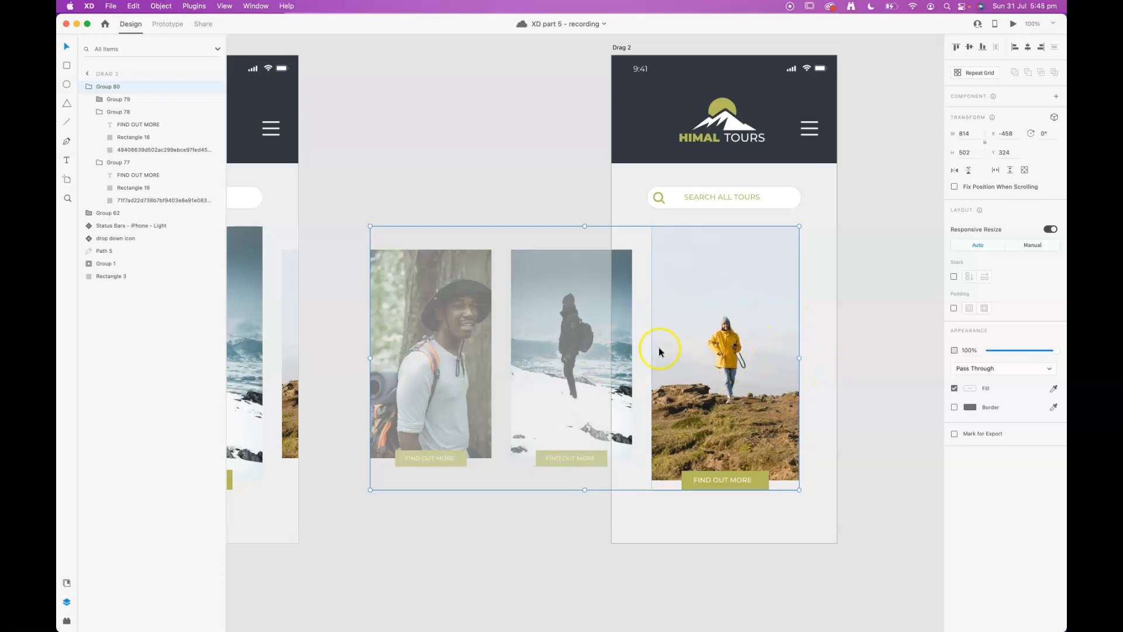
{"action": "left_click_drag", "start_coordinate": [375, 336], "coordinate": [465, 303]}
{"action": "left_click_drag", "start_coordinate": [321, 306], "coordinate": [255, 247]}
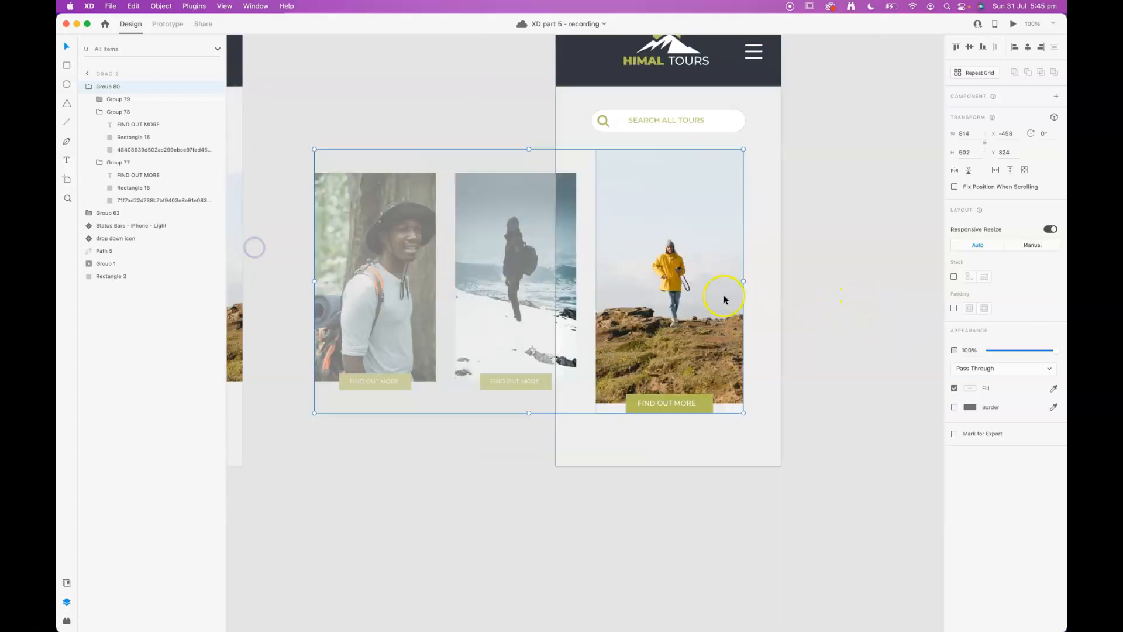
{"action": "double_click", "coordinate": [690, 291]}
{"action": "double_click", "coordinate": [690, 291]}
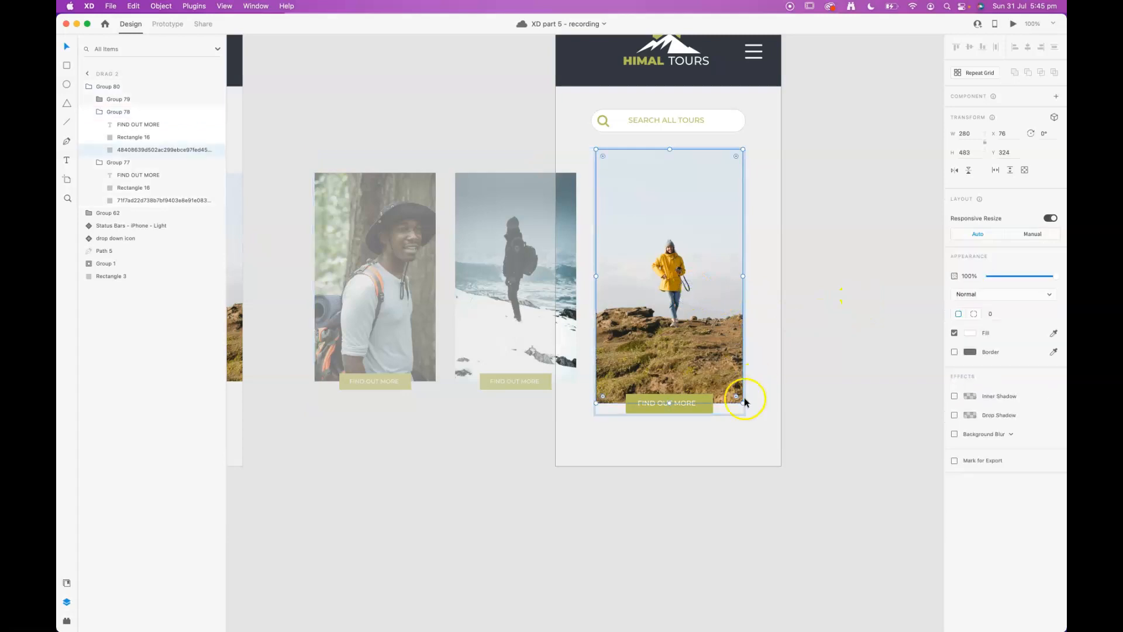
Enlarge the yellow-jacket hiker image within its card frame on the Drag 2 artboard, keeping the frame size.
{"action": "left_click_drag", "start_coordinate": [743, 403], "coordinate": [760, 424]}
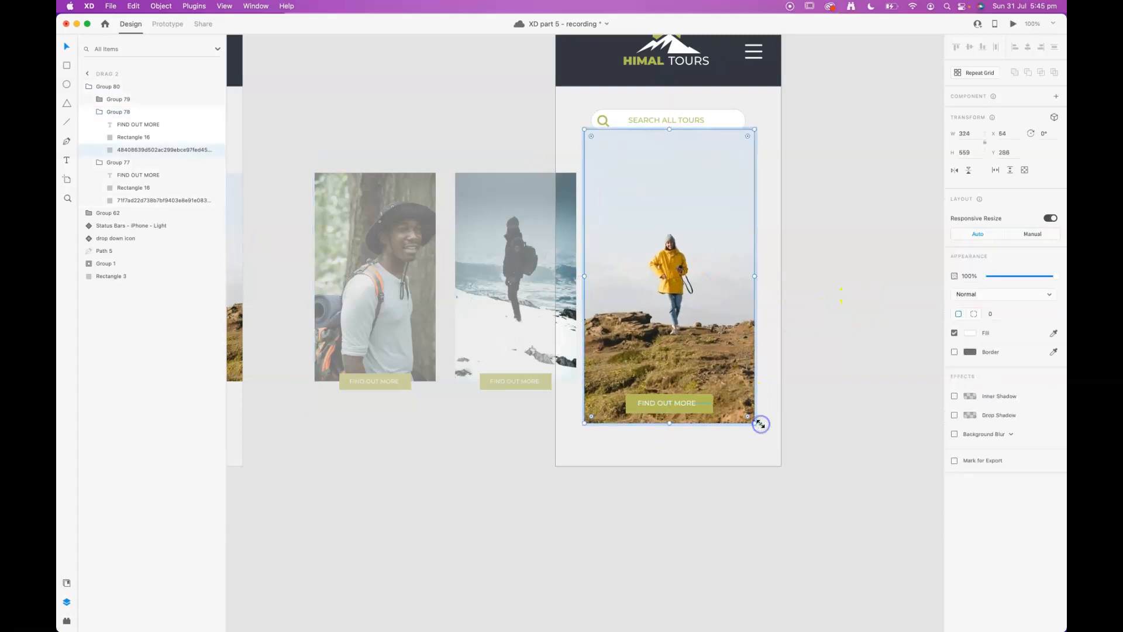
{"action": "key", "text": "super+z"}
{"action": "double_click", "coordinate": [718, 354]}
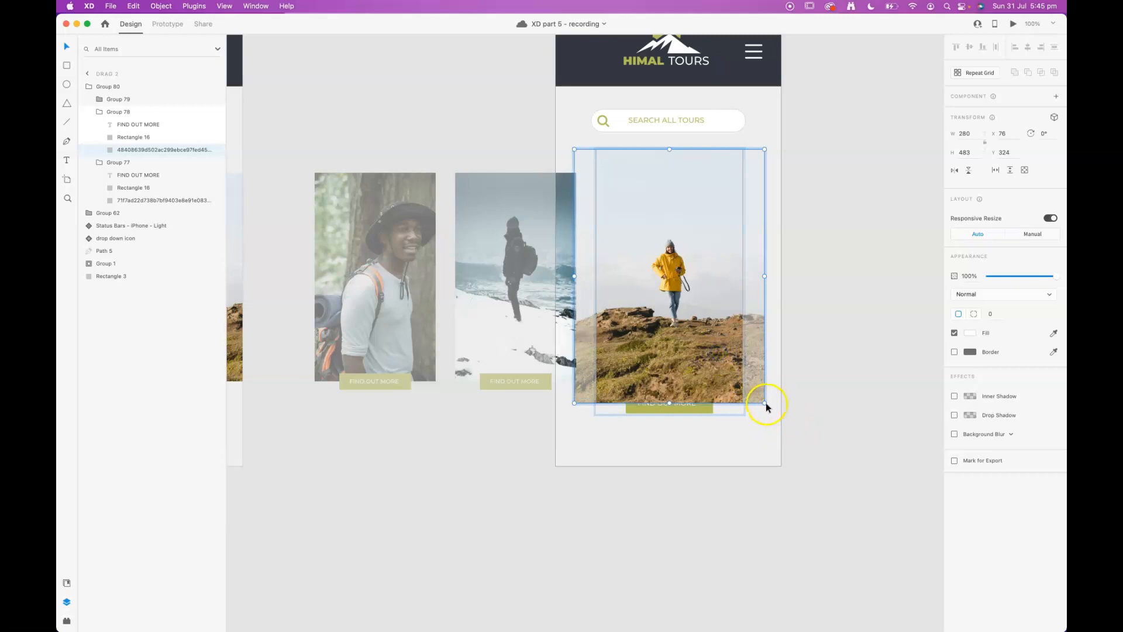
{"action": "left_click_drag", "start_coordinate": [765, 404], "coordinate": [801, 465]}
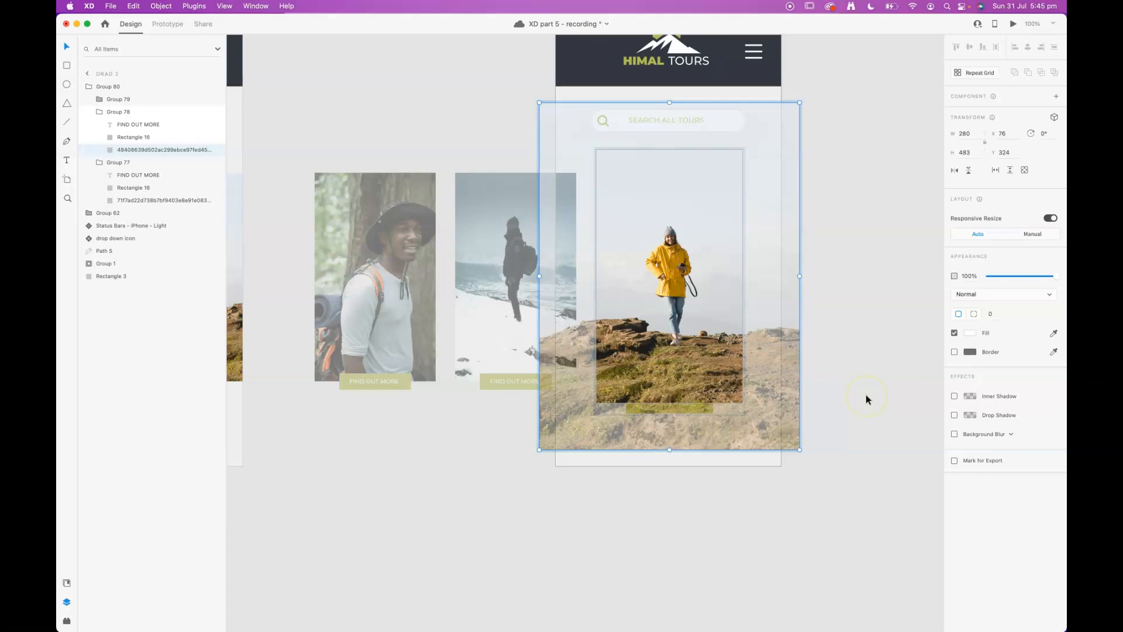
{"action": "left_click", "coordinate": [865, 394]}
Enlarge the snow hiker image inside its central card frame on the Drag 1 artboard and reposition it slightly within the frame.
{"action": "left_click_drag", "start_coordinate": [491, 296], "coordinate": [775, 297]}
{"action": "left_click_drag", "start_coordinate": [620, 308], "coordinate": [665, 306]}
{"action": "double_click", "coordinate": [500, 291]}
{"action": "double_click", "coordinate": [493, 291]}
{"action": "double_click", "coordinate": [490, 291]}
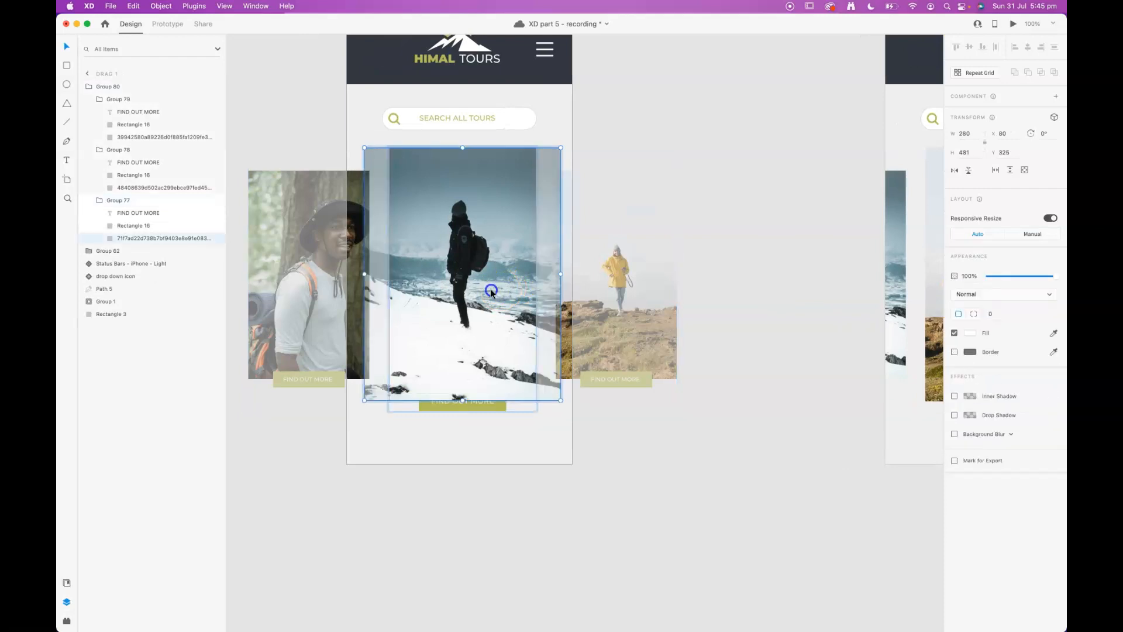
{"action": "left_click_drag", "start_coordinate": [560, 400], "coordinate": [625, 461]}
{"action": "left_click_drag", "start_coordinate": [482, 277], "coordinate": [486, 290]}
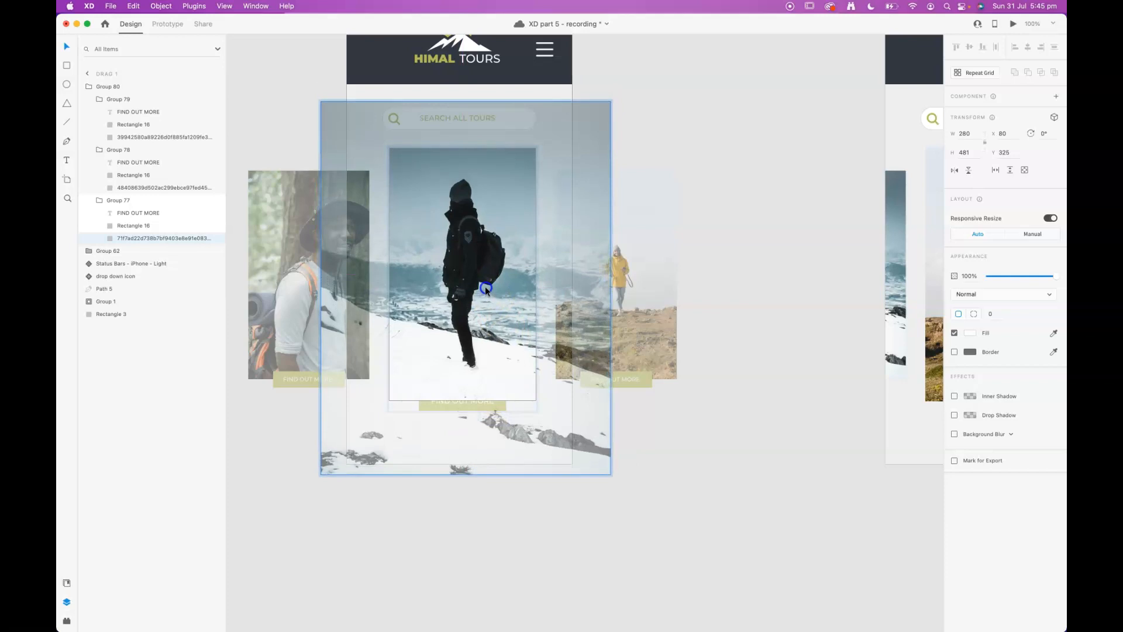
{"action": "left_click_drag", "start_coordinate": [442, 237], "coordinate": [452, 234]}
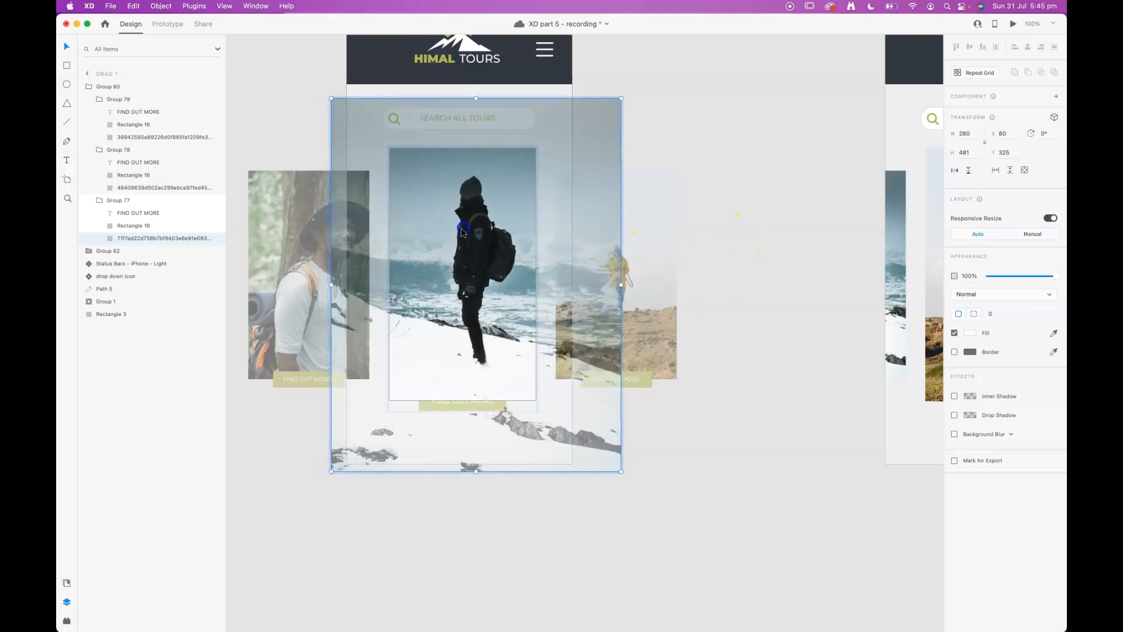
{"action": "left_click", "coordinate": [741, 220]}
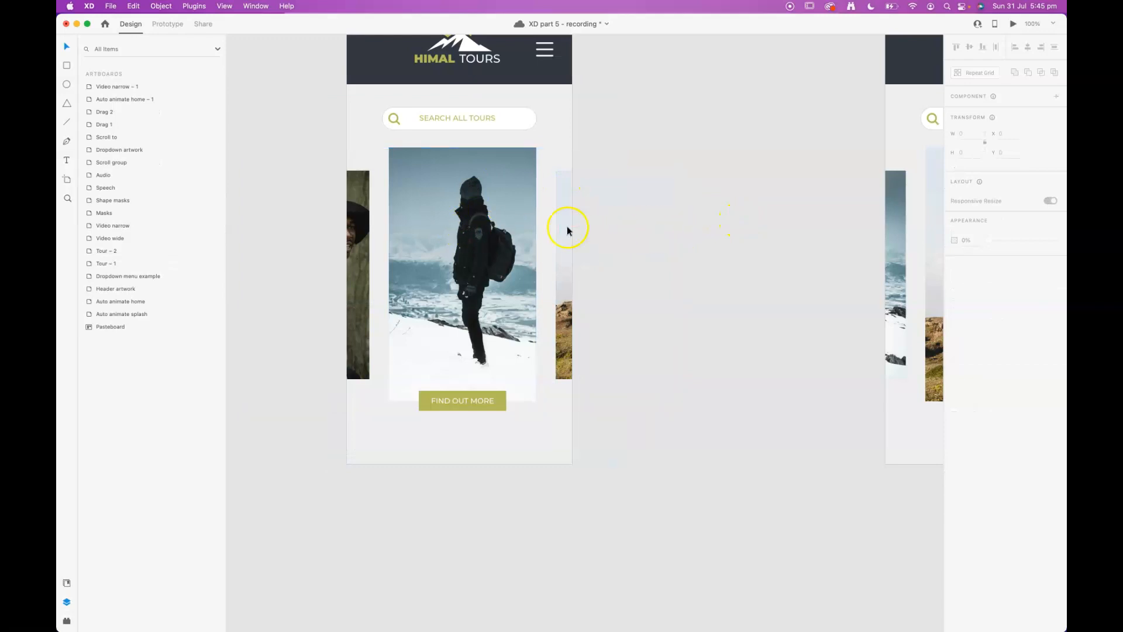
Examine how the carousel group is positioned on the Drag 1 artboard compared with the one on Drag 2.
{"action": "left_click", "coordinate": [502, 232]}
{"action": "left_click_drag", "start_coordinate": [646, 230], "coordinate": [420, 246]}
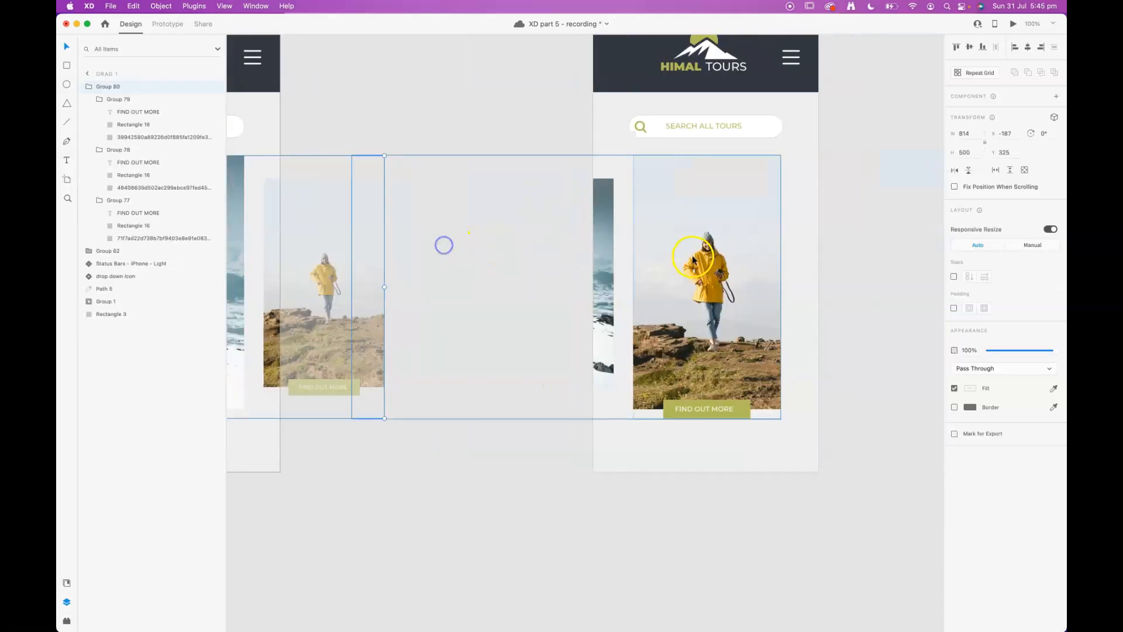
{"action": "left_click", "coordinate": [695, 256]}
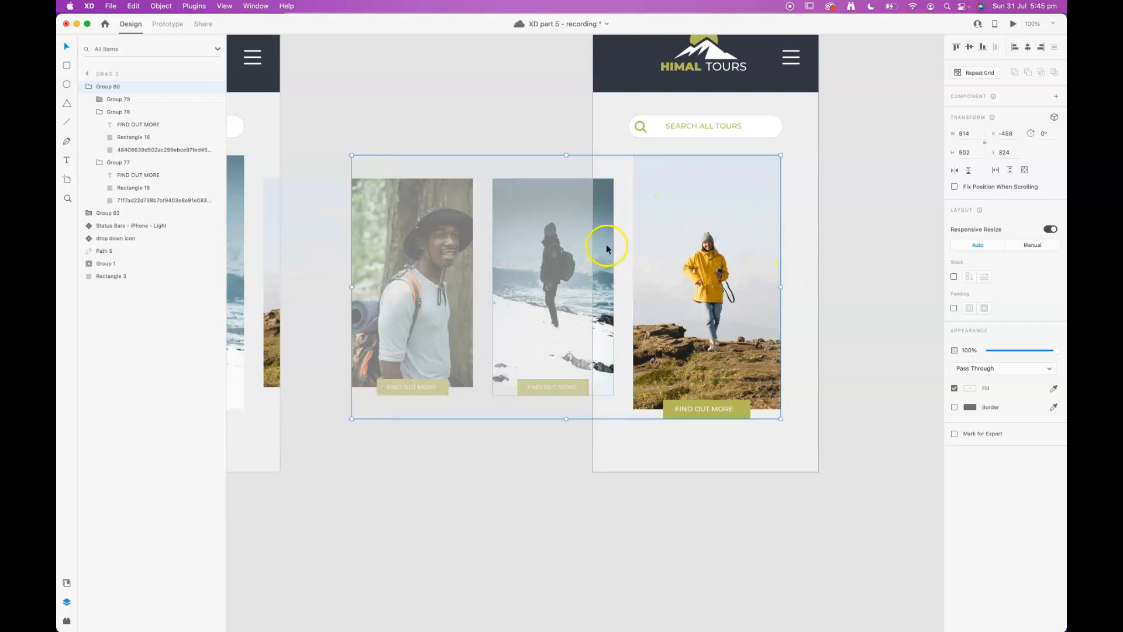
{"action": "left_click_drag", "start_coordinate": [554, 188], "coordinate": [509, 224]}
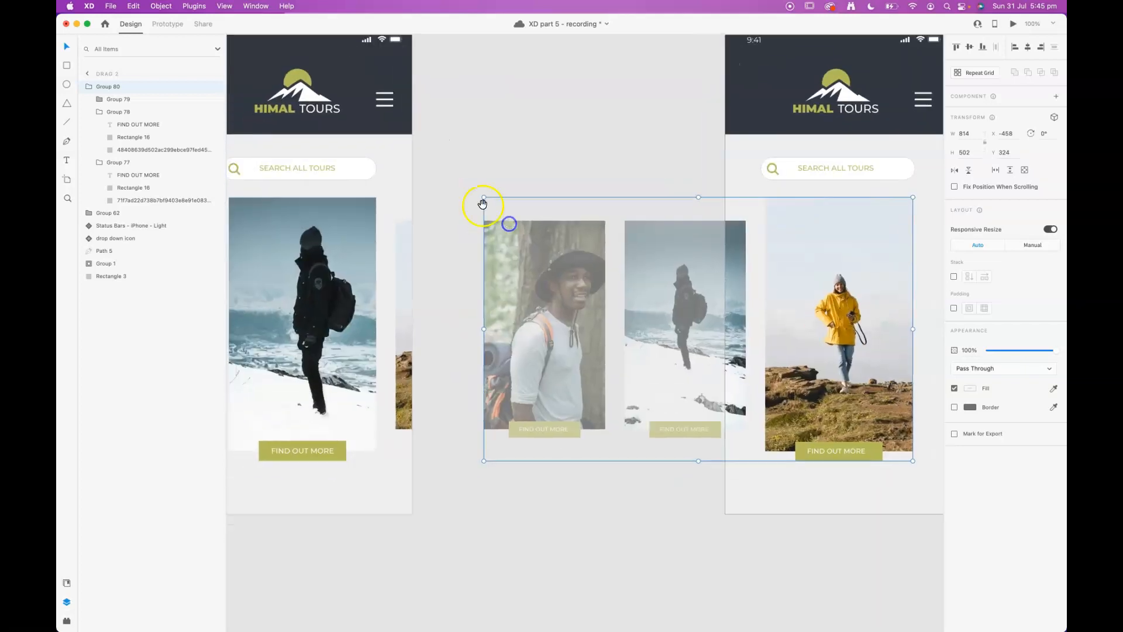
{"action": "left_click", "coordinate": [493, 141]}
Link the central snow hiker card on Drag 1 to the Drag 2 artboard in Prototype mode, using a Drag trigger.
{"action": "left_click_drag", "start_coordinate": [506, 173], "coordinate": [595, 198]}
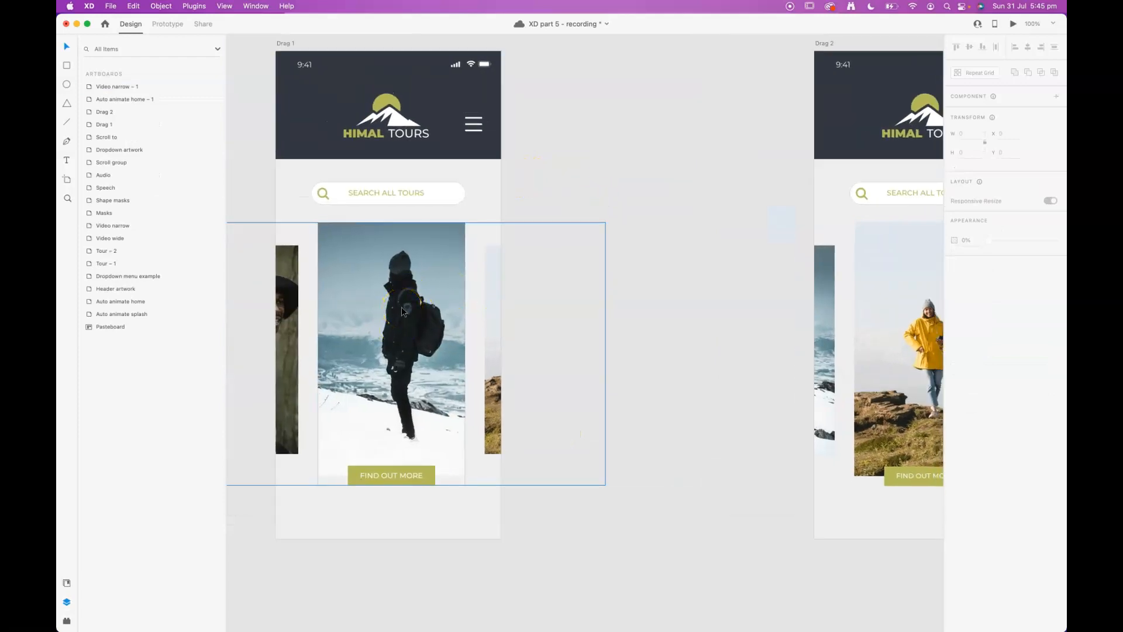
{"action": "left_click", "coordinate": [403, 311]}
{"action": "double_click", "coordinate": [403, 313]}
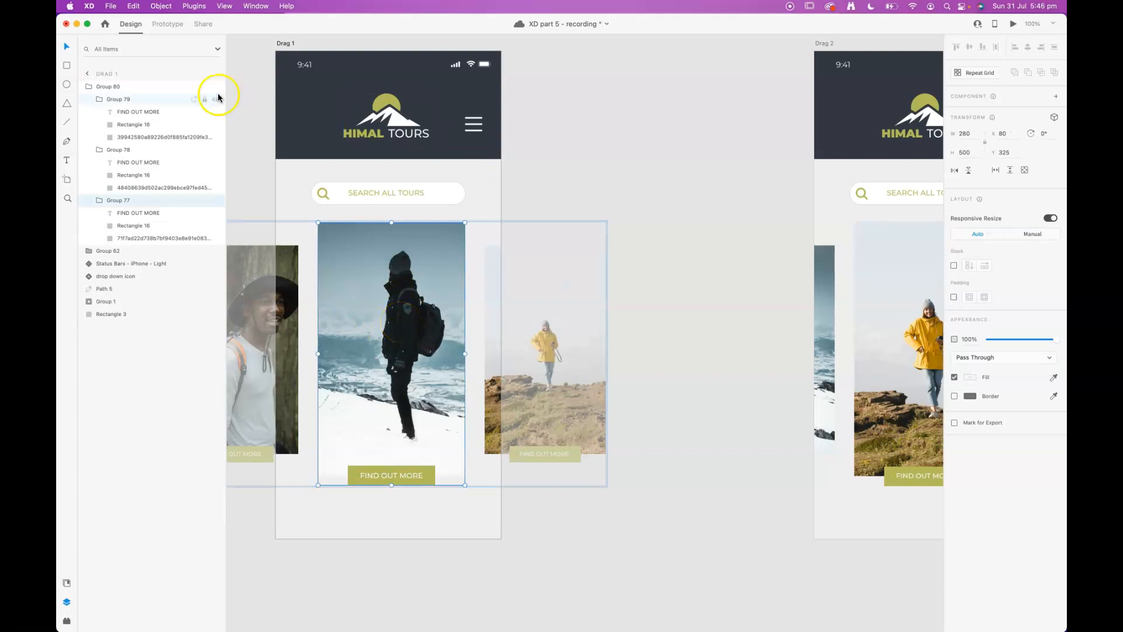
{"action": "left_click", "coordinate": [163, 26]}
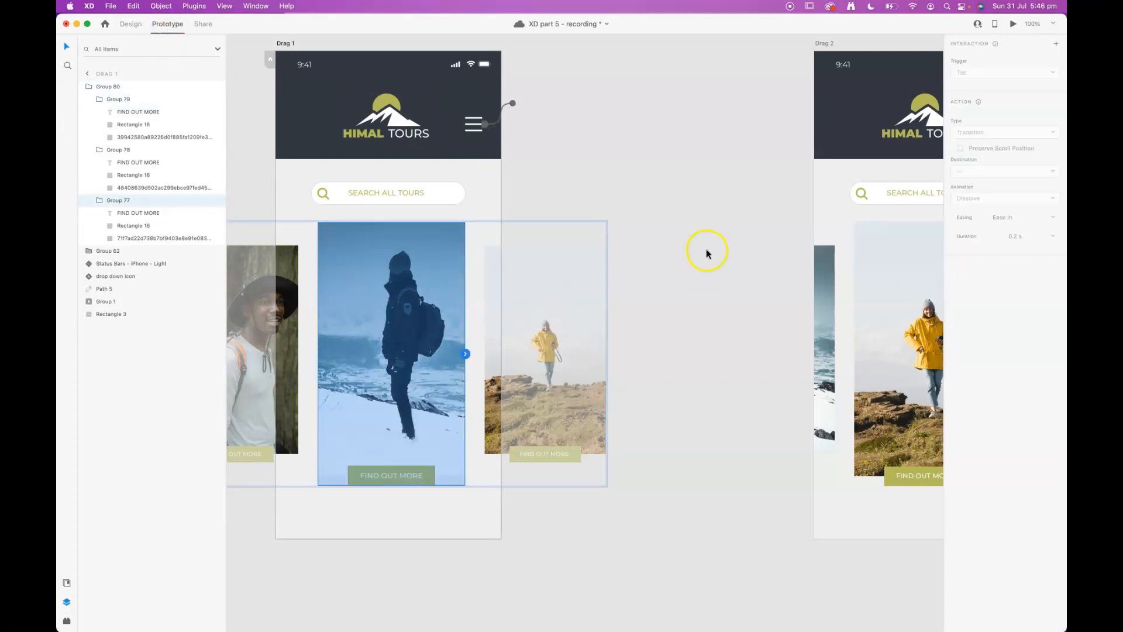
{"action": "left_click_drag", "start_coordinate": [465, 354], "coordinate": [828, 214]}
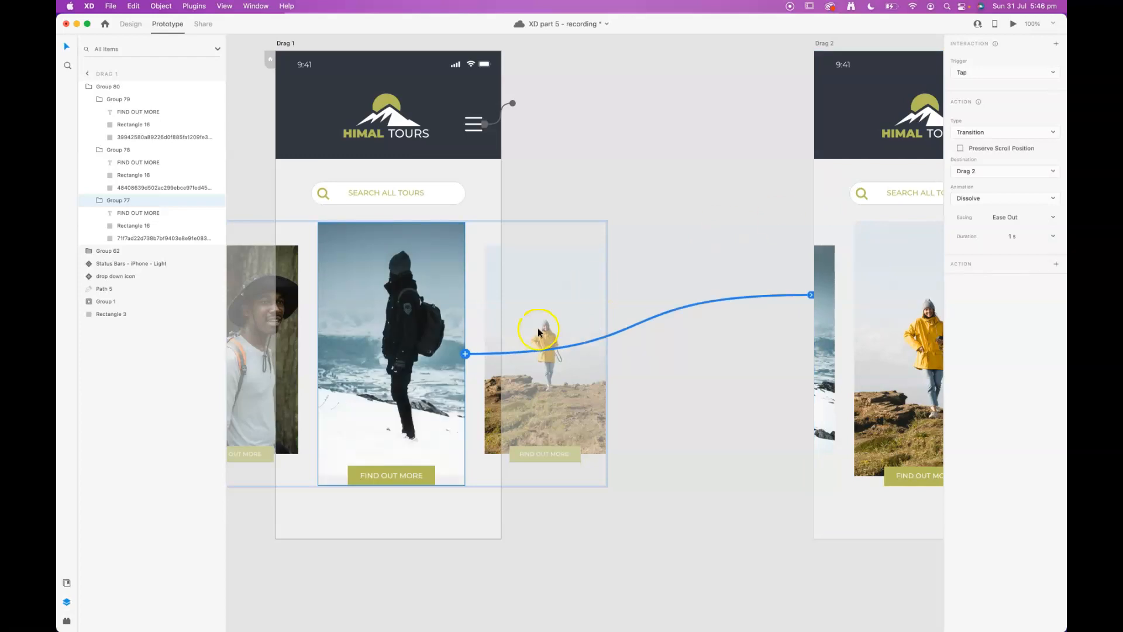
{"action": "left_click", "coordinate": [1010, 72]}
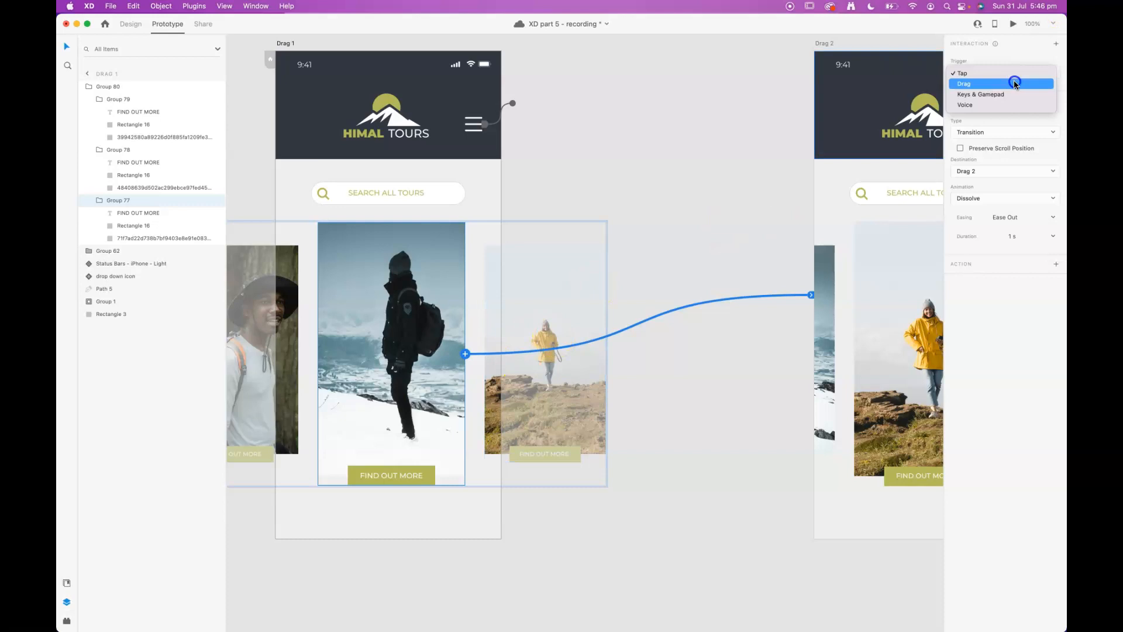
{"action": "left_click", "coordinate": [987, 82]}
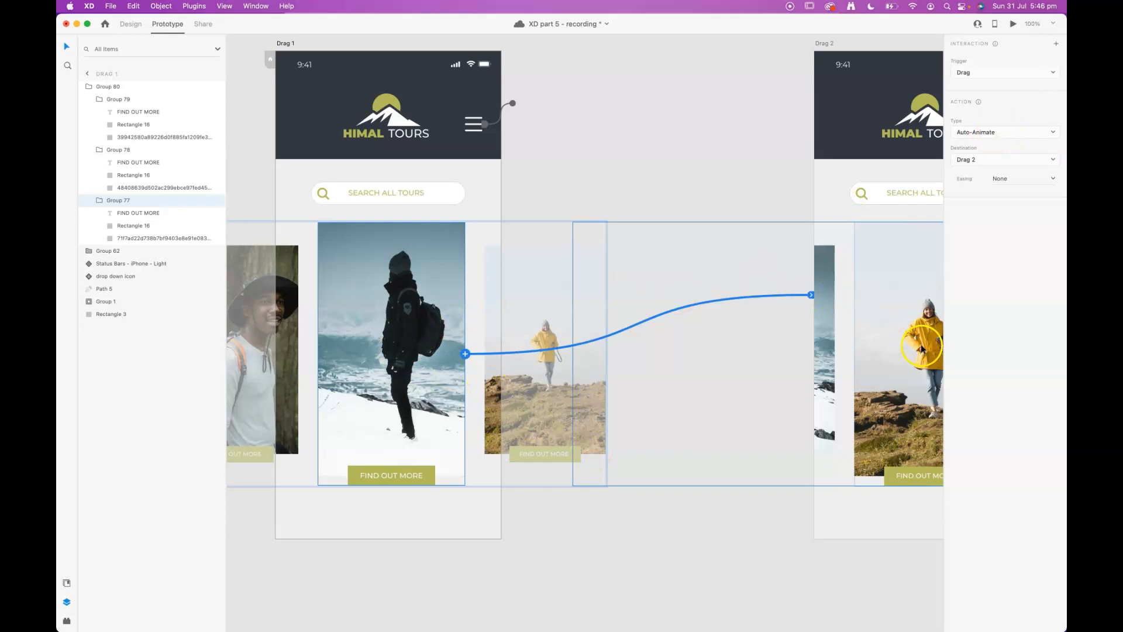
Preview the Drag 1 artboard and swipe the snow hiker card left to test the transition, closing the preview when done.
{"action": "scroll", "coordinate": [767, 366], "scroll_direction": "right", "scroll_amount": 4}
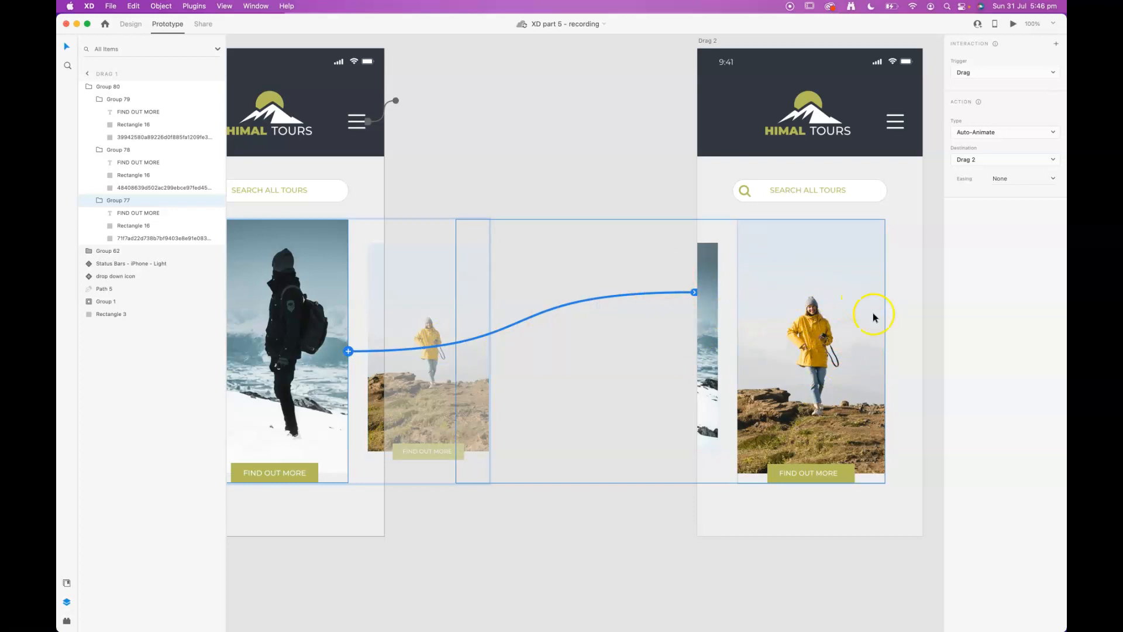
{"action": "left_click_drag", "start_coordinate": [342, 144], "coordinate": [473, 202]}
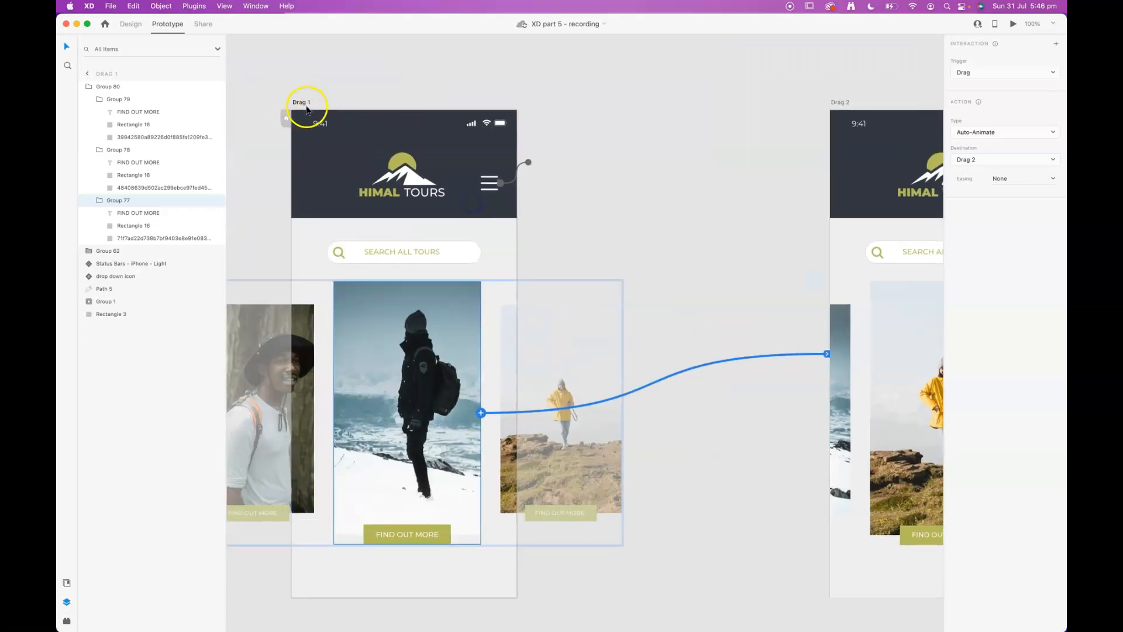
{"action": "left_click", "coordinate": [303, 103]}
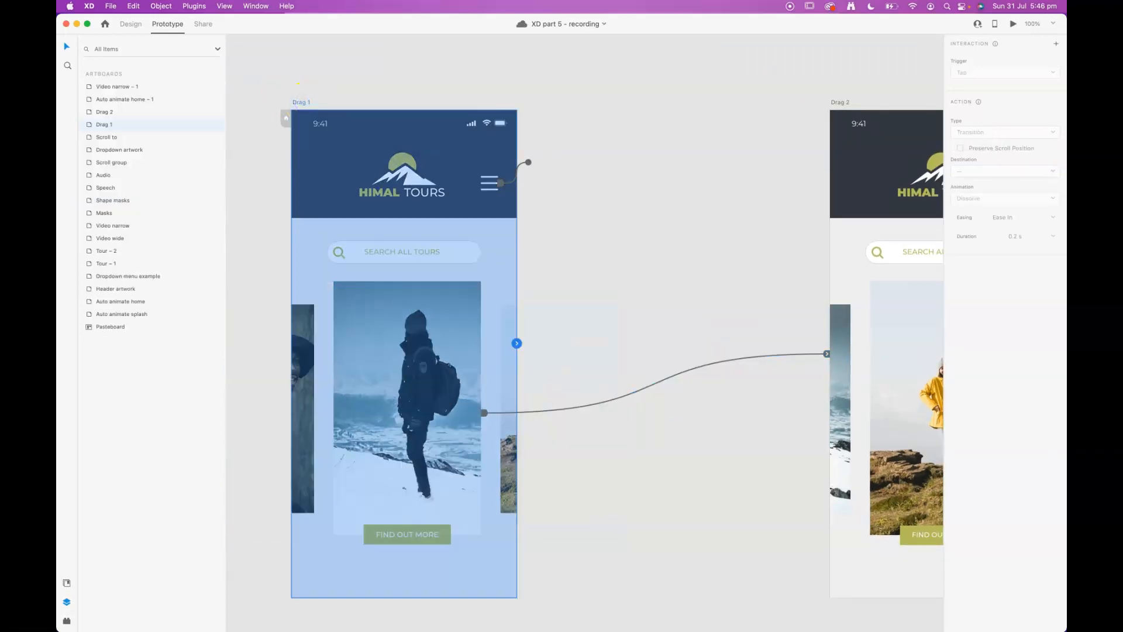
{"action": "left_click", "coordinate": [1014, 25]}
{"action": "left_click_drag", "start_coordinate": [353, 270], "coordinate": [243, 260]}
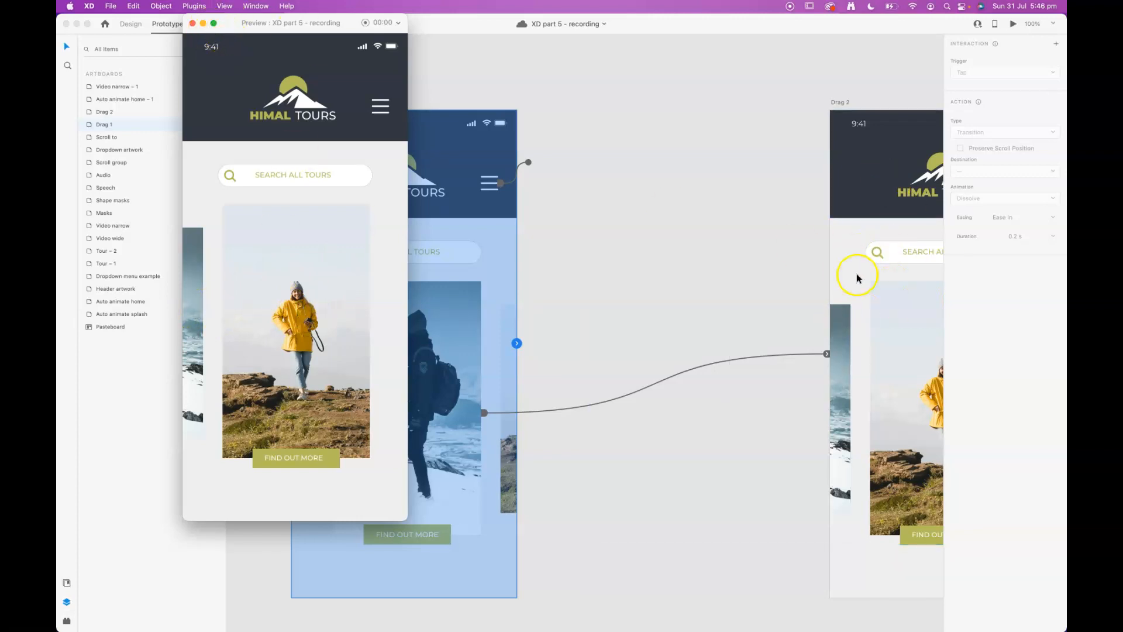
{"action": "left_click", "coordinate": [192, 23]}
Link the yellow-jacket hiker card on Drag 2 back to the Drag 1 artboard with a Drag trigger and Auto-Animate.
{"action": "scroll", "coordinate": [537, 129], "scroll_direction": "down", "scroll_amount": 2}
{"action": "scroll", "coordinate": [537, 130], "scroll_direction": "right", "scroll_amount": 4}
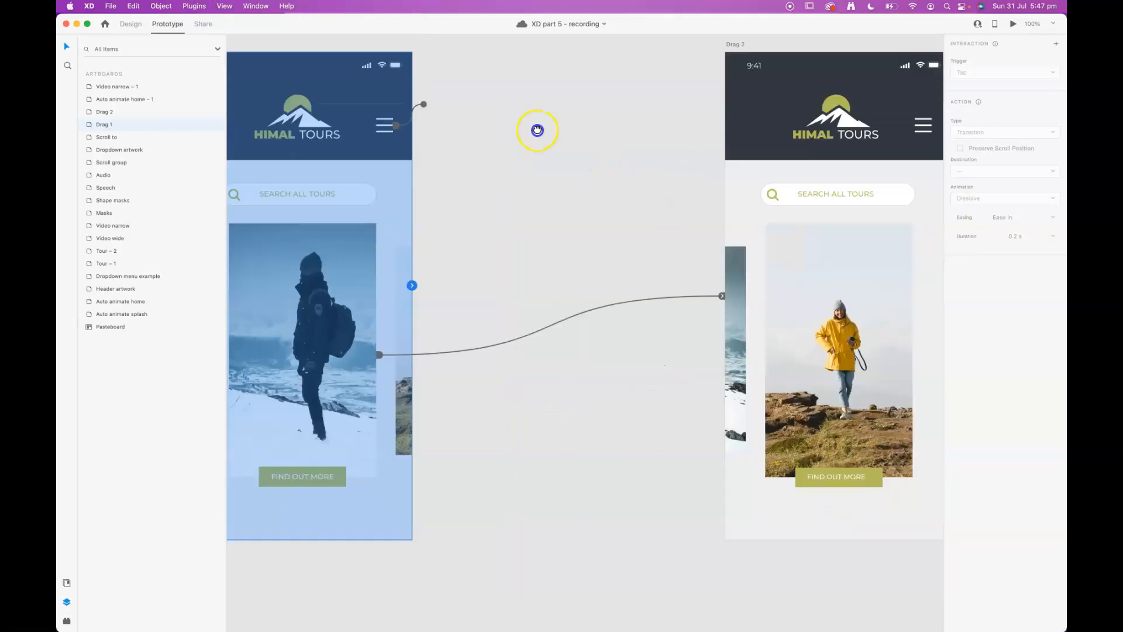
{"action": "left_click", "coordinate": [860, 359]}
{"action": "double_click", "coordinate": [786, 313]}
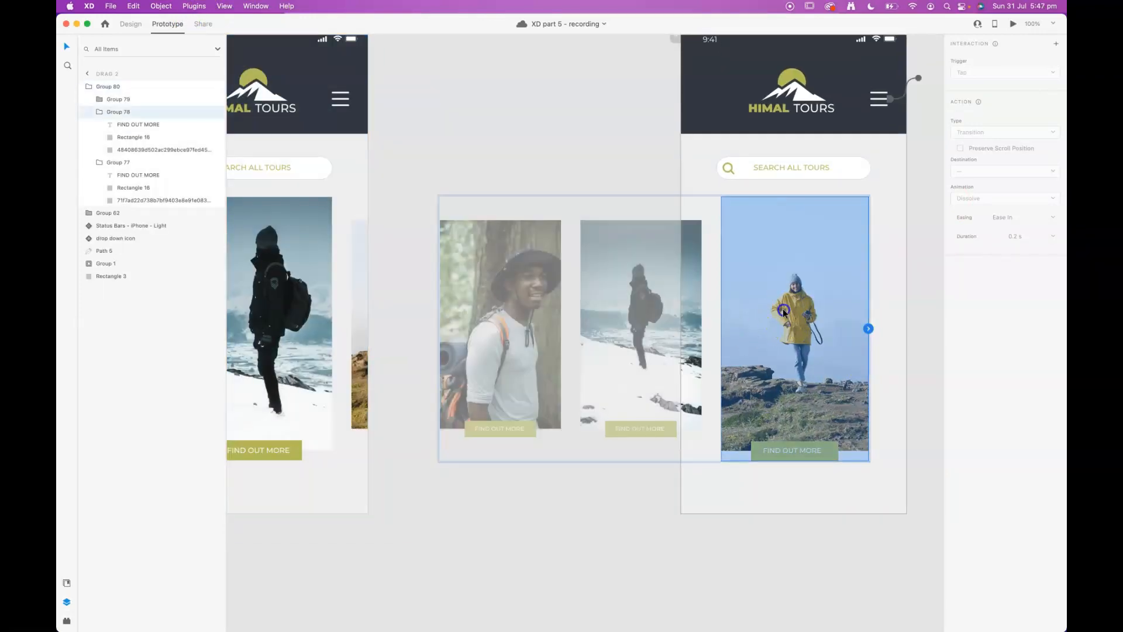
{"action": "left_click_drag", "start_coordinate": [869, 330], "coordinate": [349, 194]}
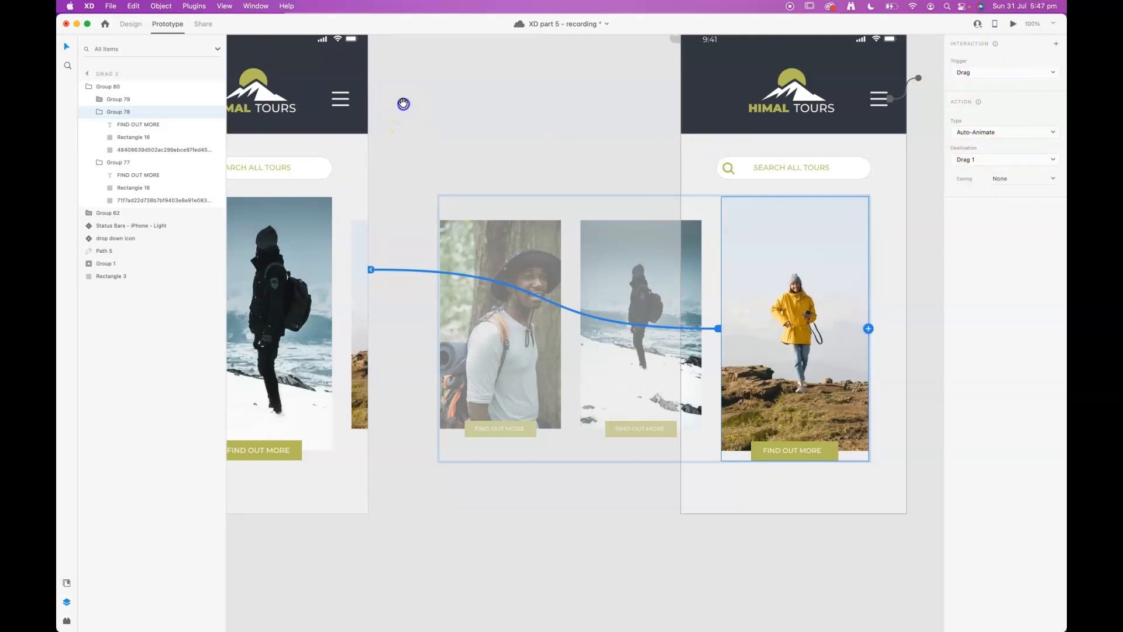
Preview from the Drag 1 artboard and swipe the carousel left and right twice to test both links, then close the preview.
{"action": "left_click_drag", "start_coordinate": [403, 103], "coordinate": [553, 226]}
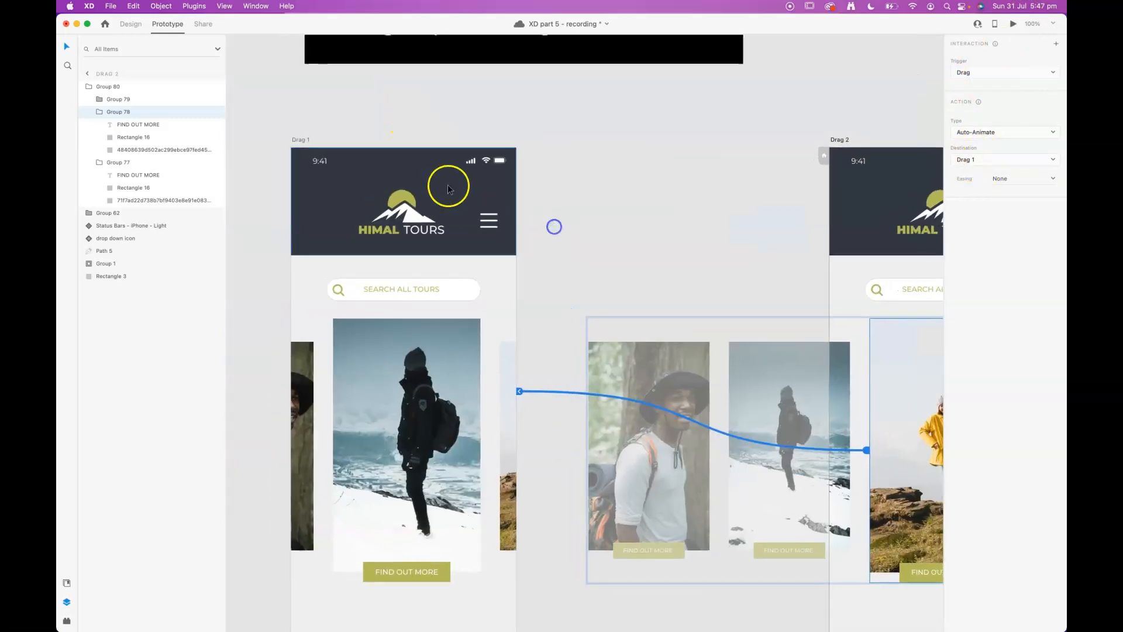
{"action": "left_click", "coordinate": [296, 140]}
{"action": "left_click", "coordinate": [1013, 24]}
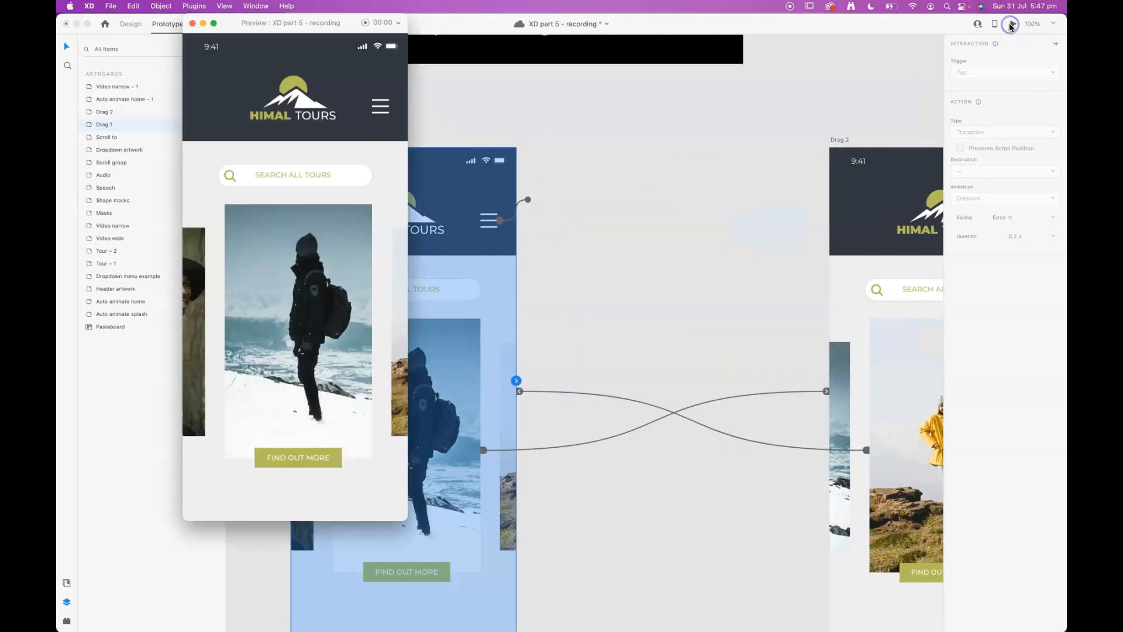
{"action": "left_click_drag", "start_coordinate": [351, 296], "coordinate": [234, 261]}
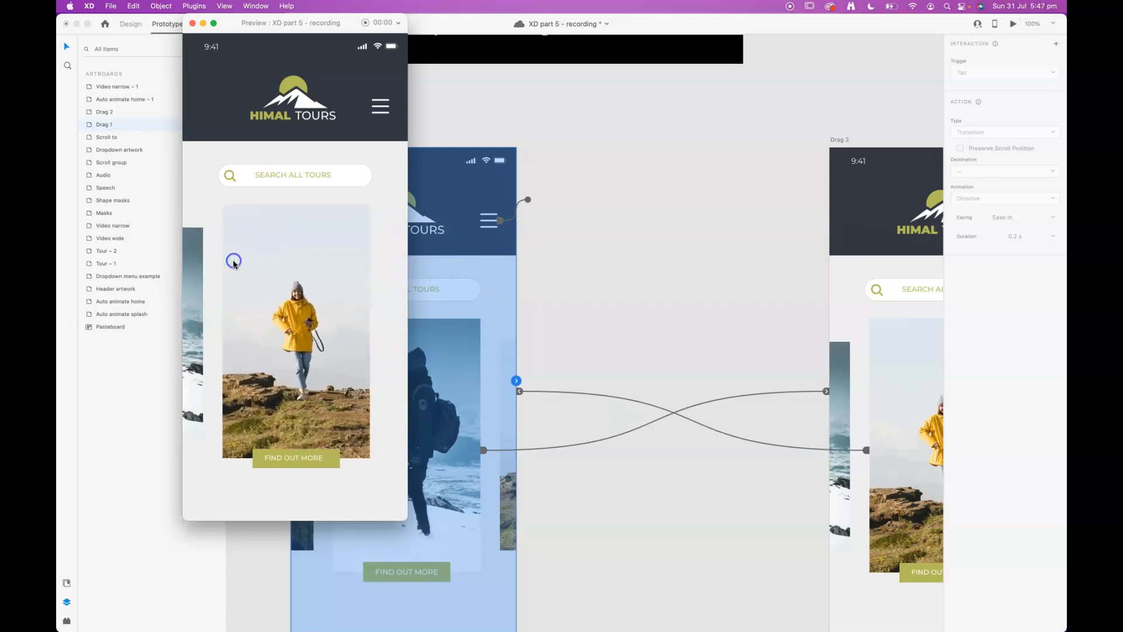
{"action": "left_click_drag", "start_coordinate": [285, 309], "coordinate": [381, 308]}
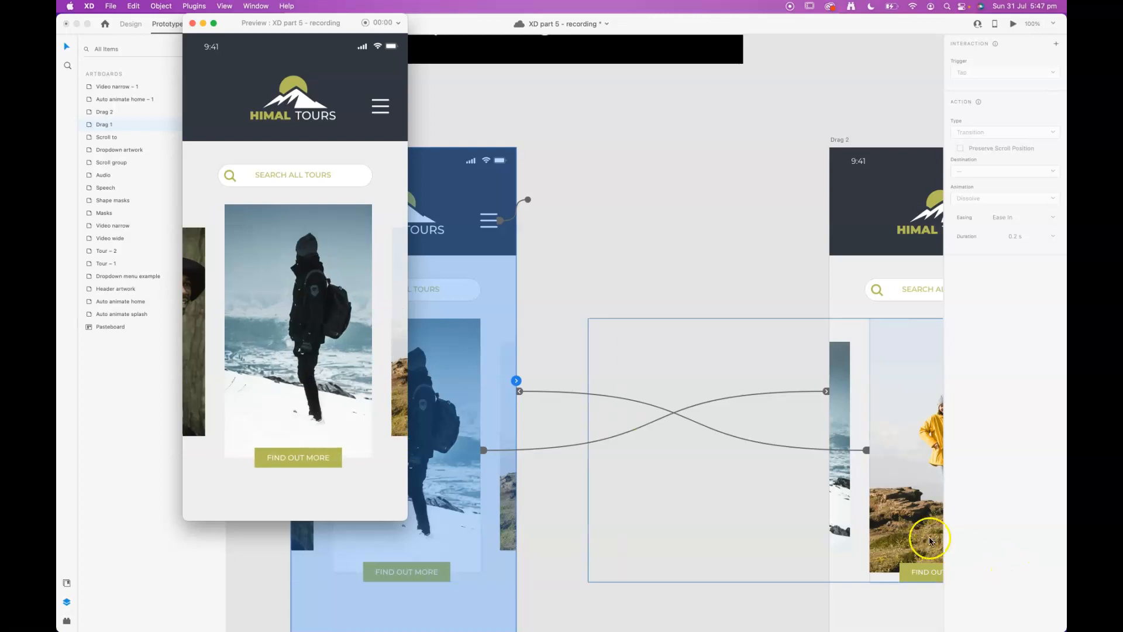
{"action": "left_click_drag", "start_coordinate": [313, 245], "coordinate": [230, 283]}
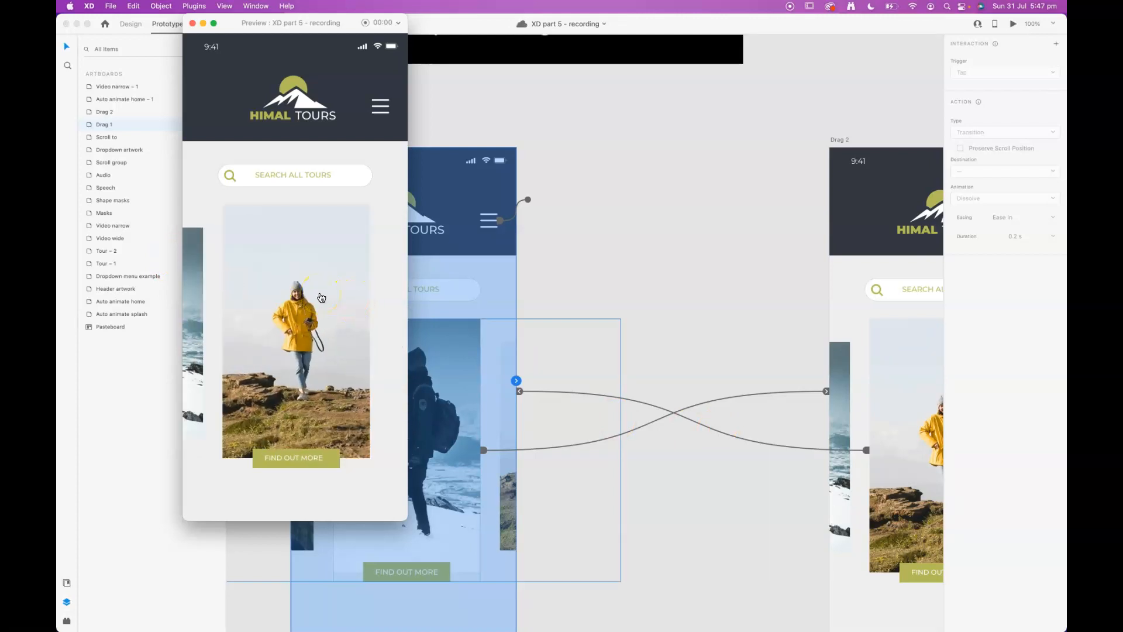
{"action": "left_click_drag", "start_coordinate": [321, 297], "coordinate": [359, 331]}
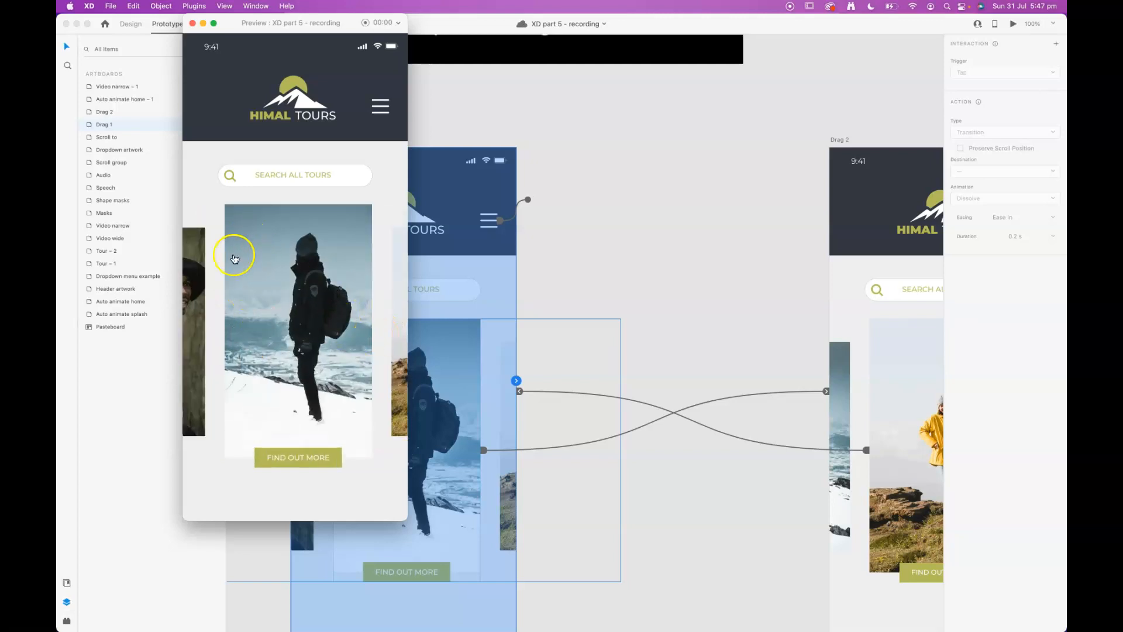
{"action": "left_click", "coordinate": [193, 23]}
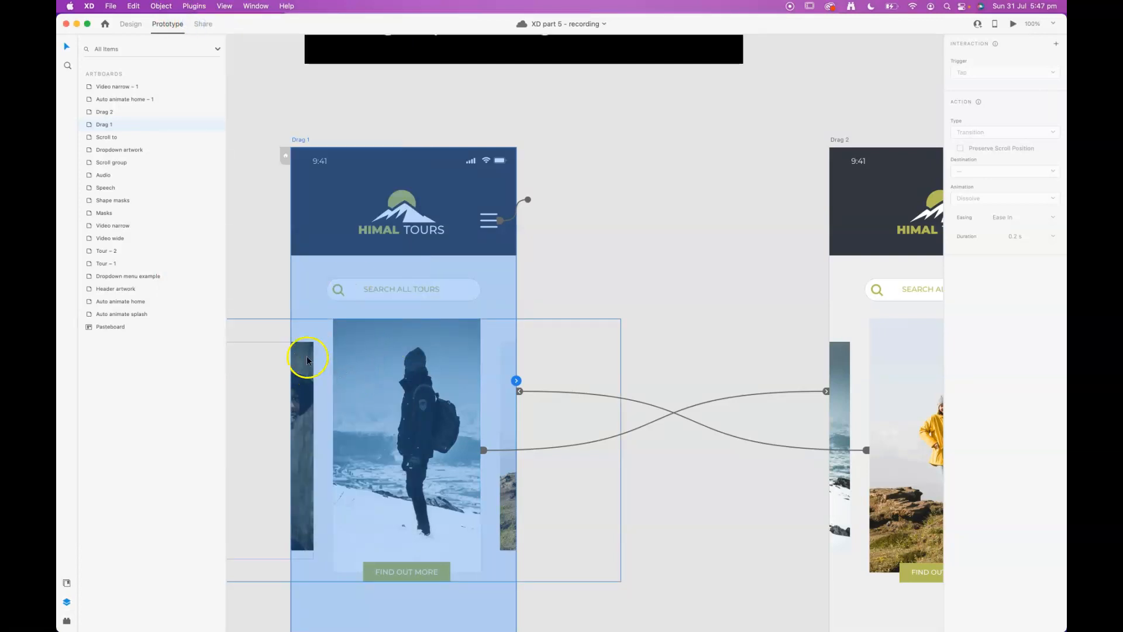
{"action": "left_click_drag", "start_coordinate": [624, 306], "coordinate": [659, 230]}
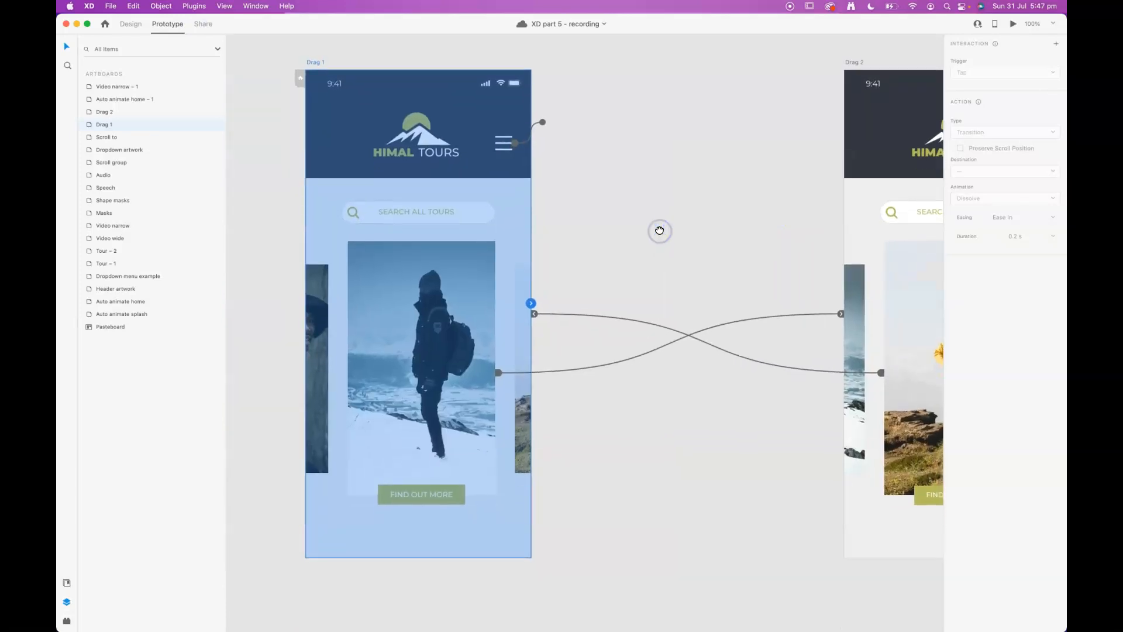